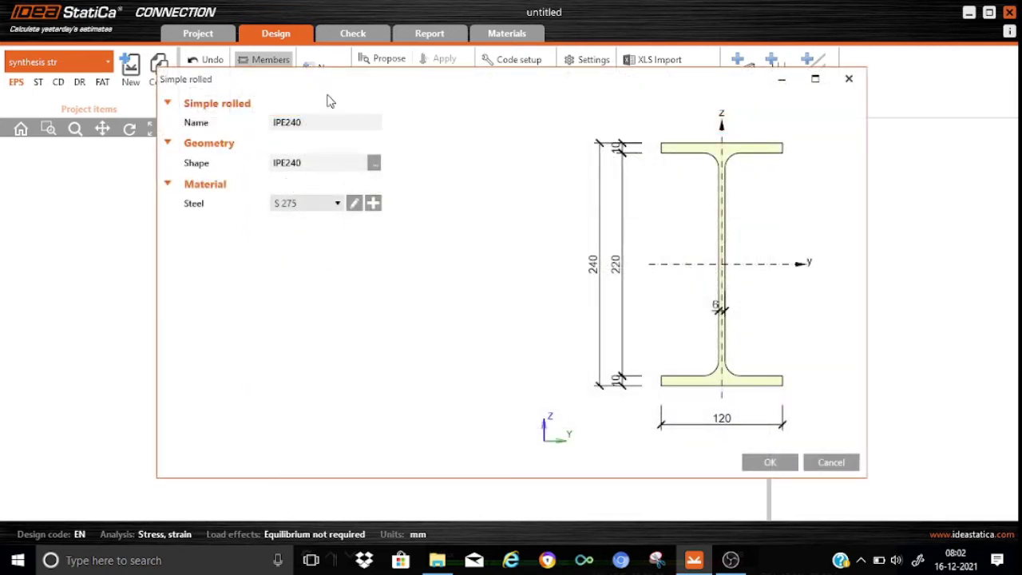
- Set the member's cross-section shape to IPE300 from the IPE sections and confirm the rolled section
click(376, 165)
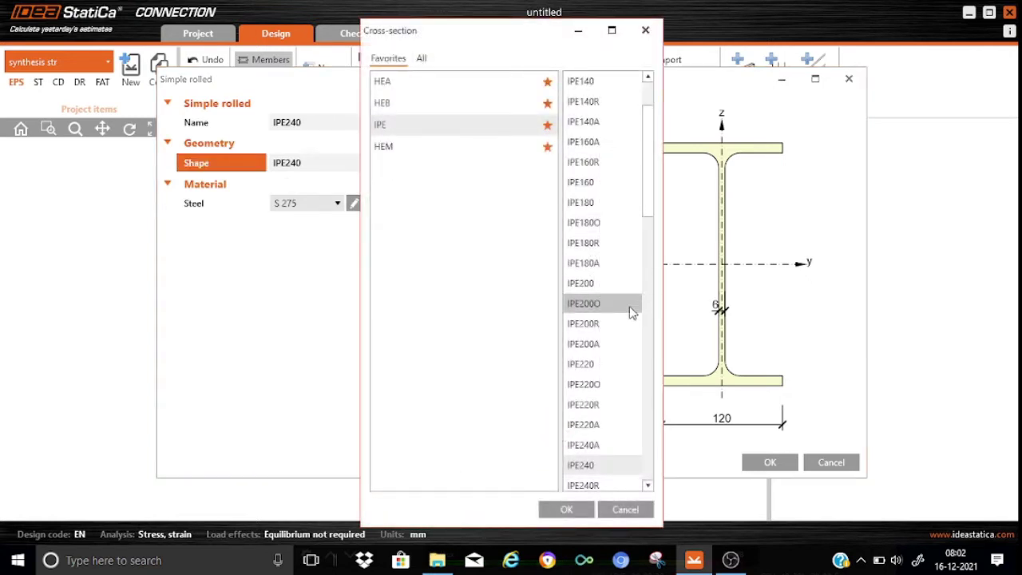
click(647, 486)
scroll(649, 488, down, 3)
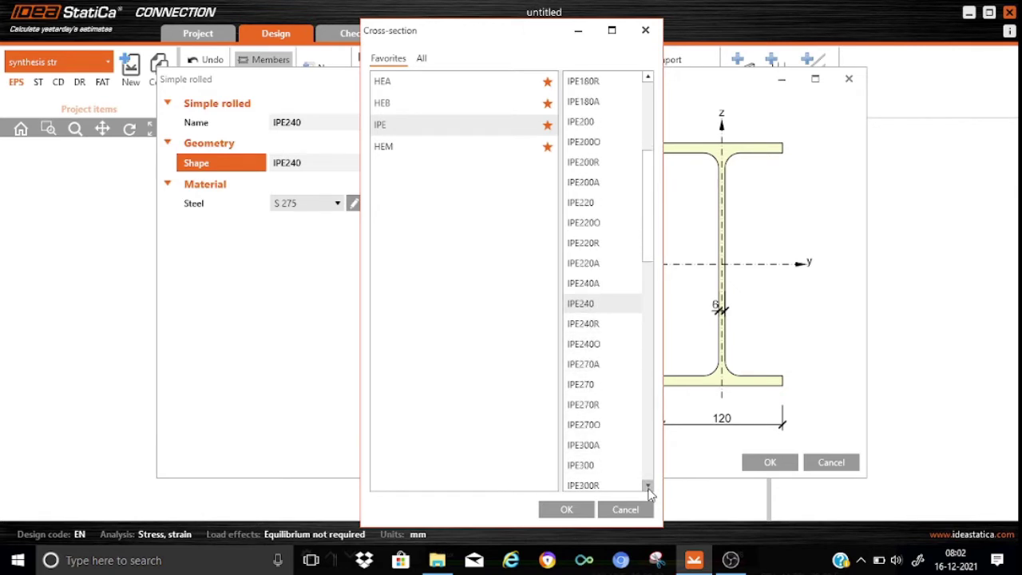
click(572, 466)
click(569, 509)
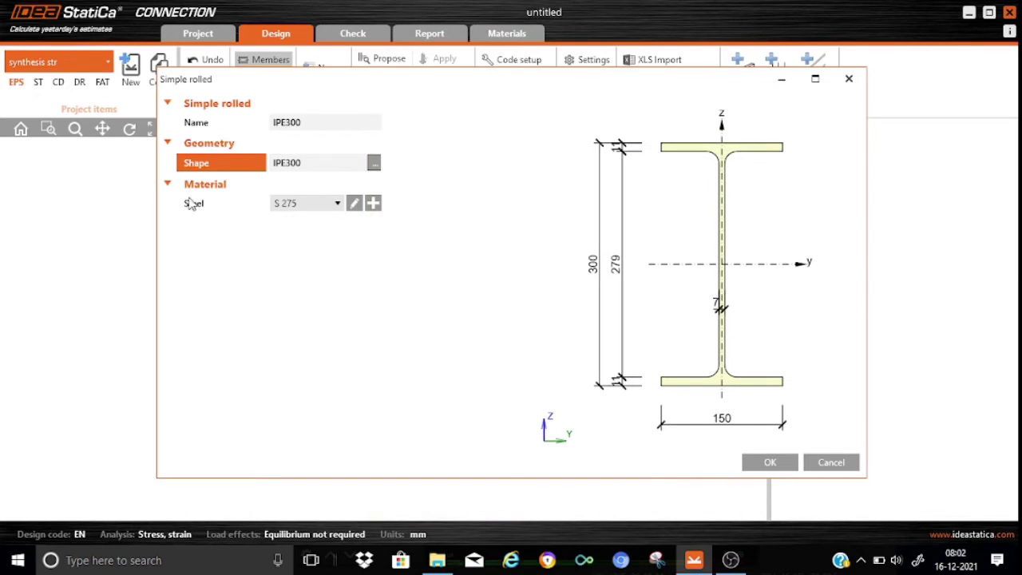
click(770, 462)
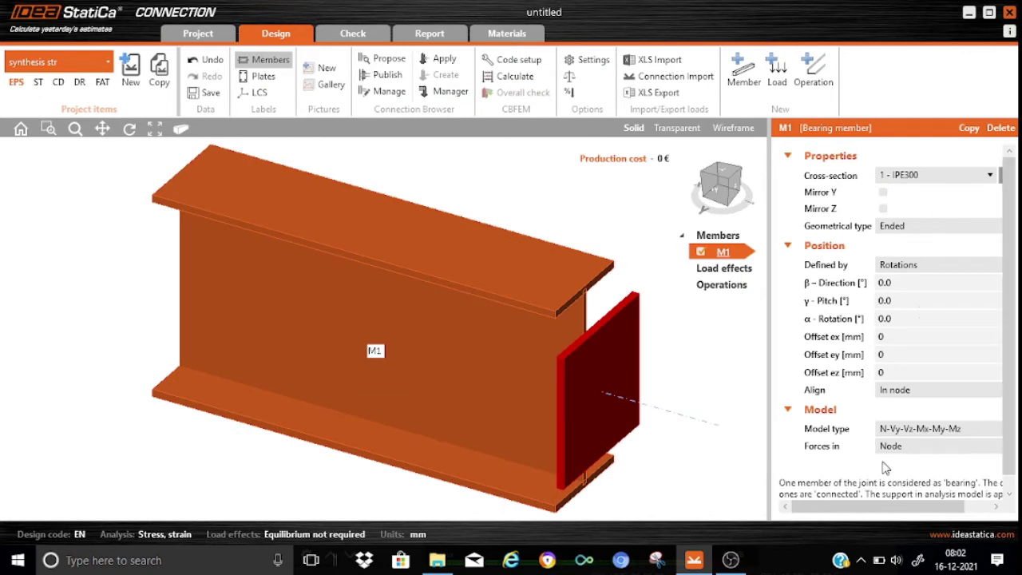
- Add a second member with the IPE300 section and set its β direction to 180°
click(743, 75)
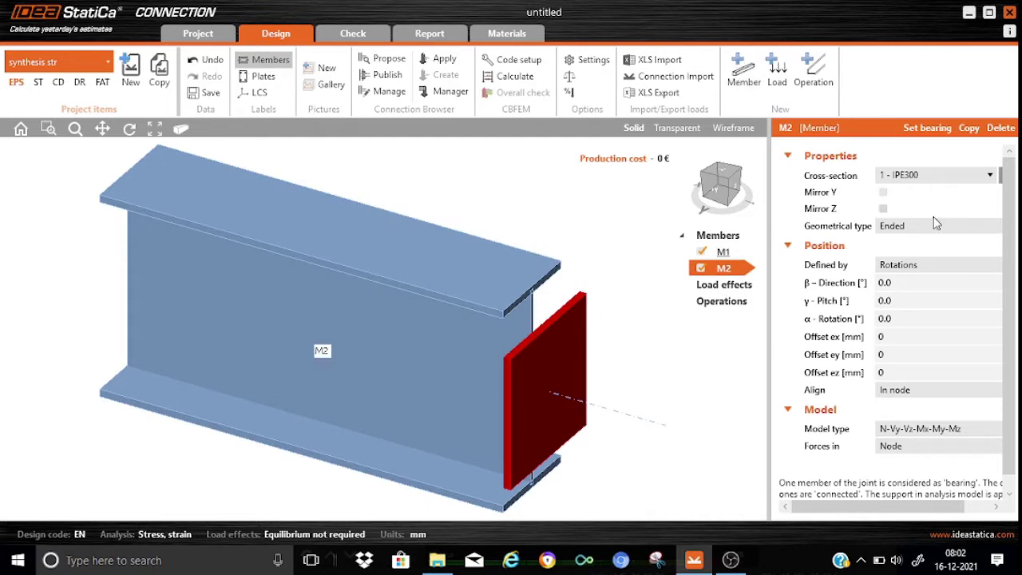
click(896, 282)
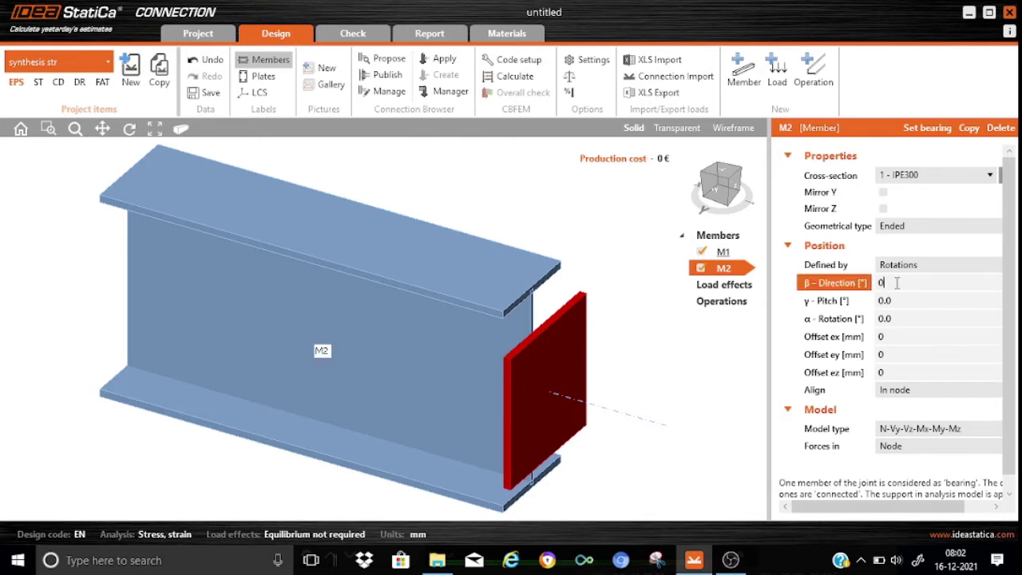
text(180)
click(916, 301)
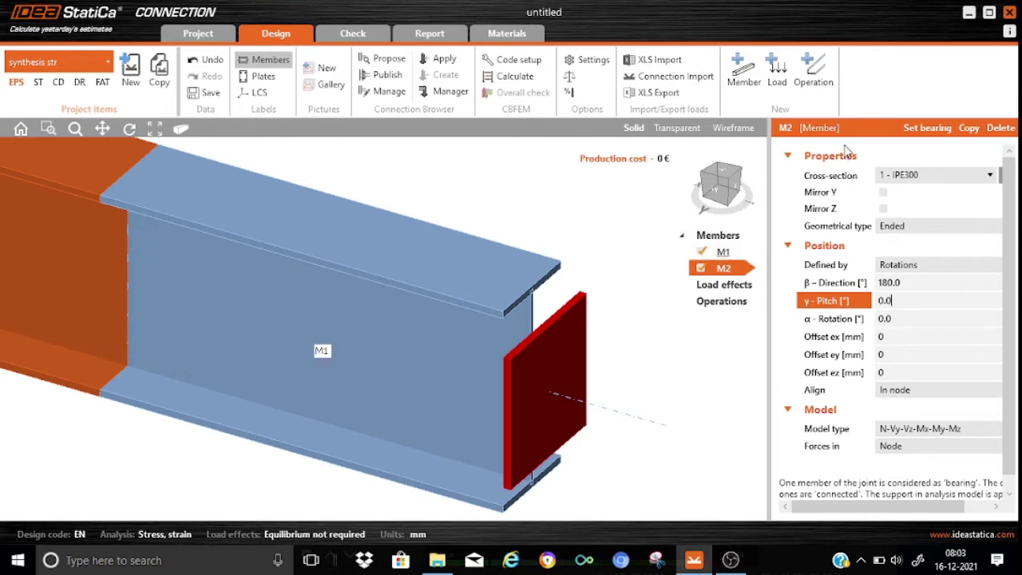
- Set member M2 as the bearing member, select M1 and switch the 3D model to perspective view
click(923, 132)
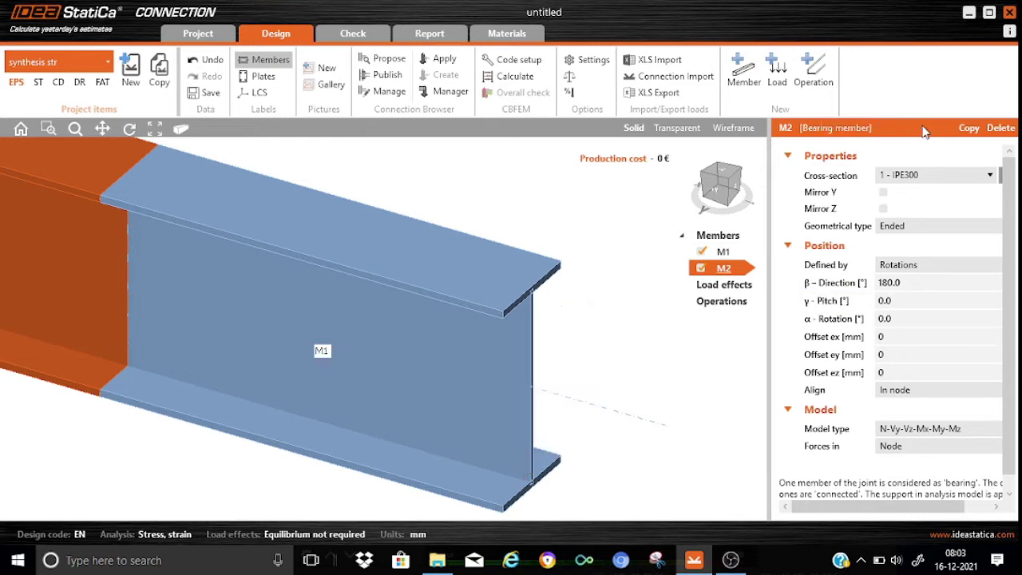
click(722, 252)
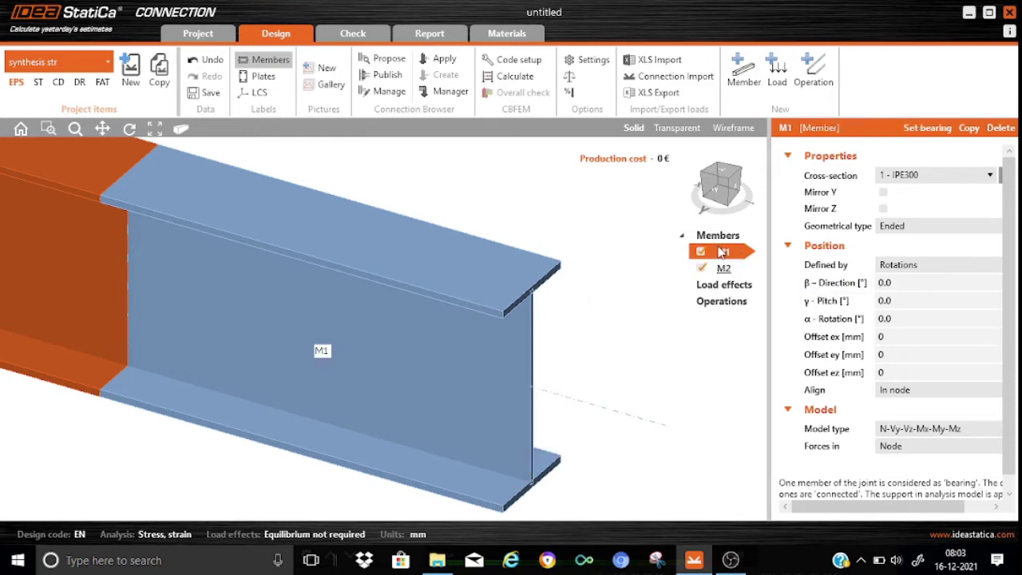
click(182, 129)
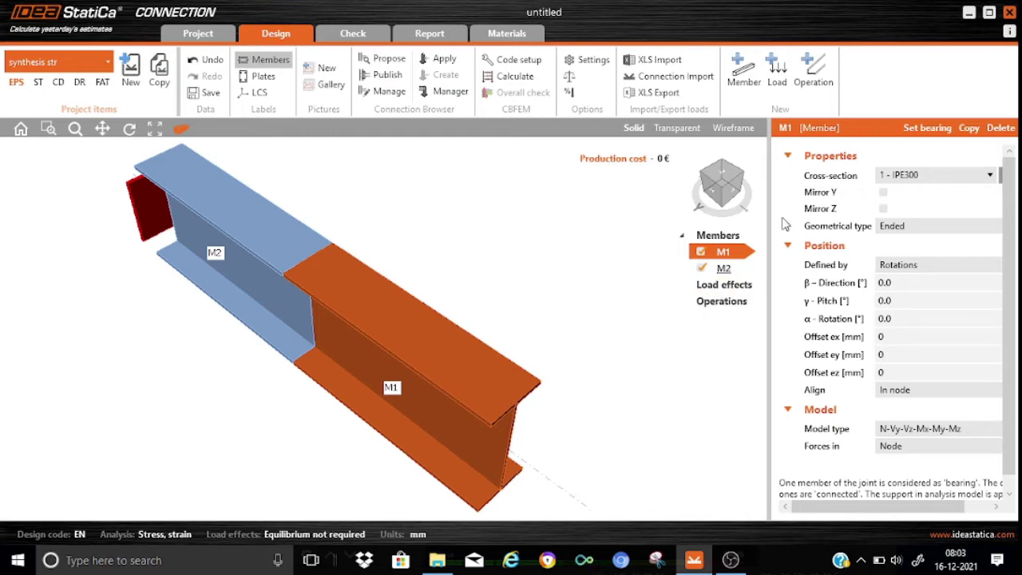
- Add a splice plate operation to the members with an M20 8.8 bolt assembly
click(808, 69)
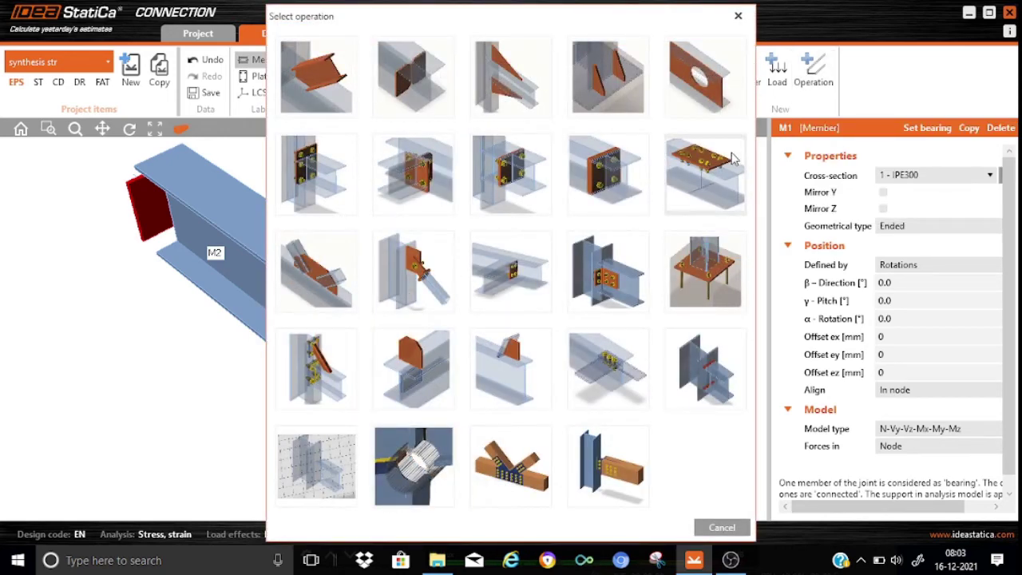
click(693, 183)
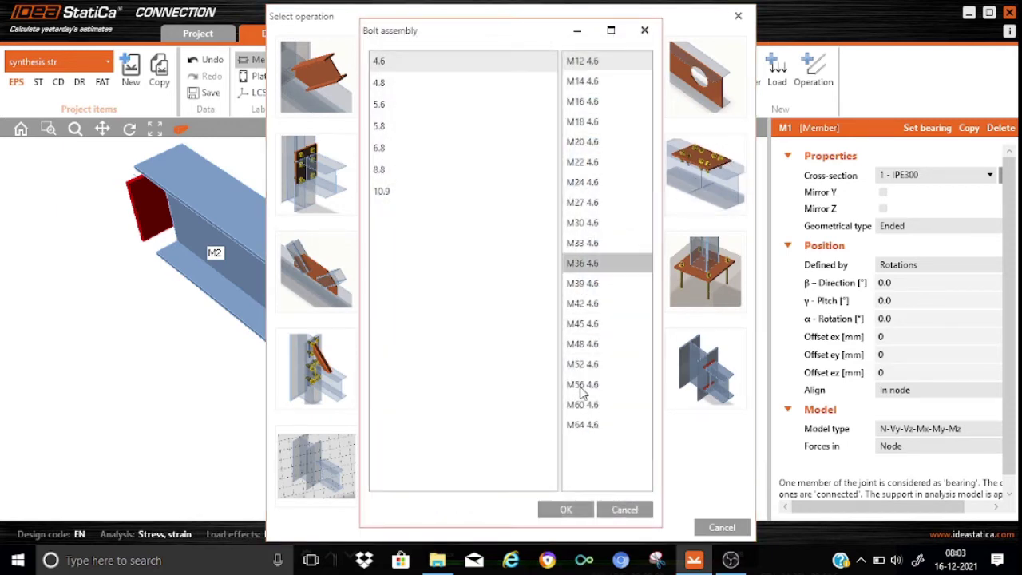
click(394, 171)
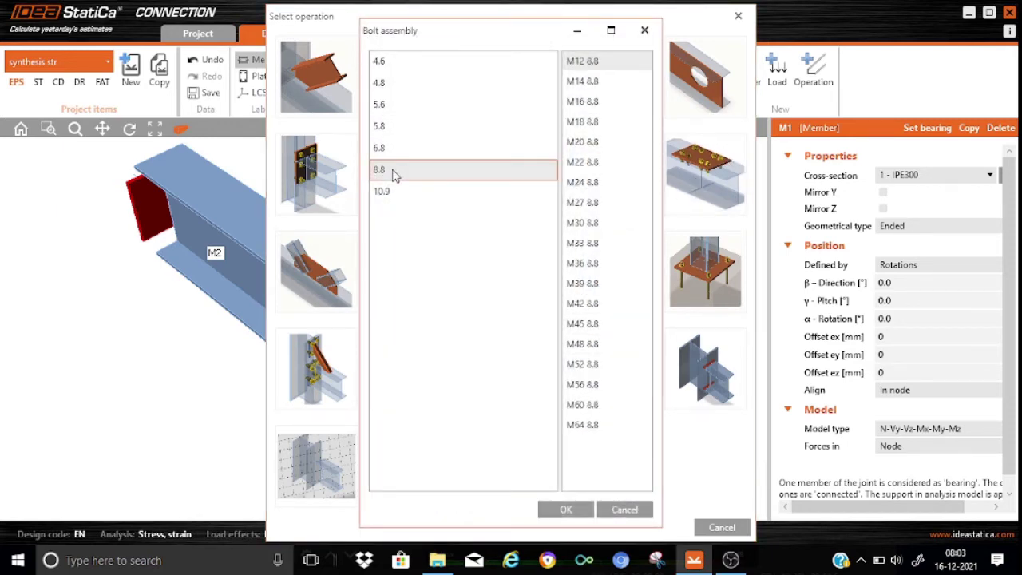
click(588, 144)
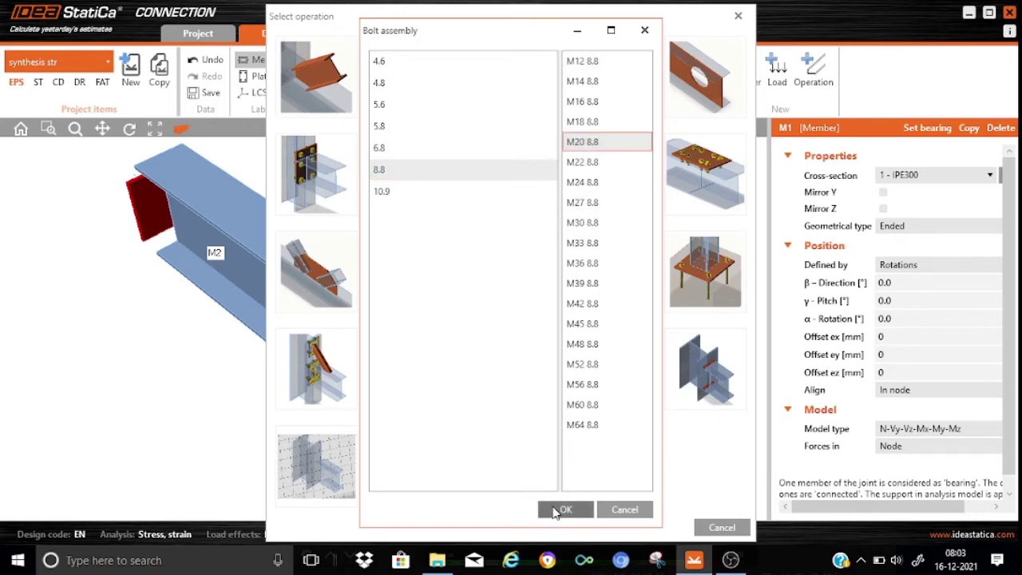
click(565, 509)
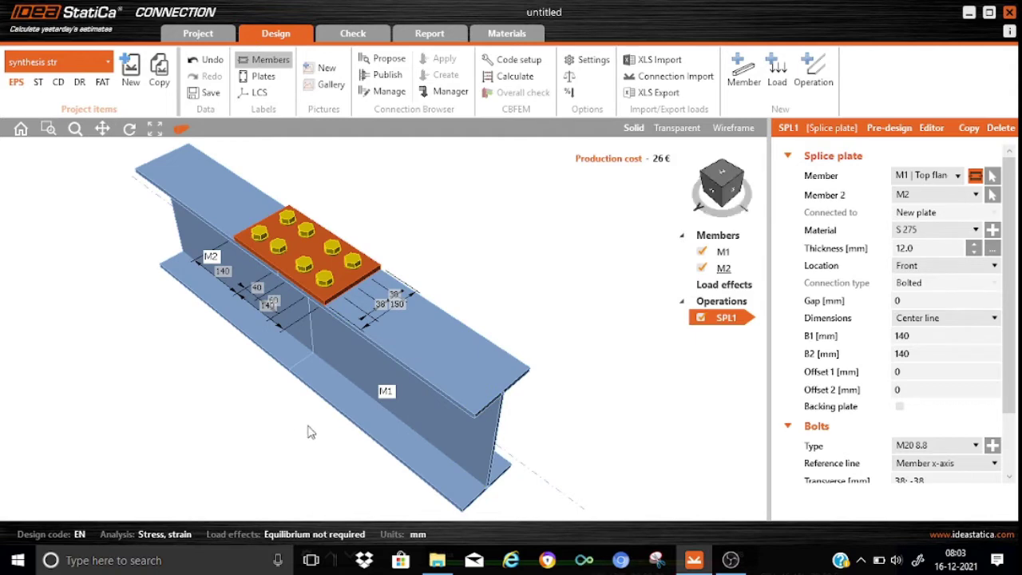
- Set the thickness of the top flange splice plate SPL1 to 10 mm
click(385, 353)
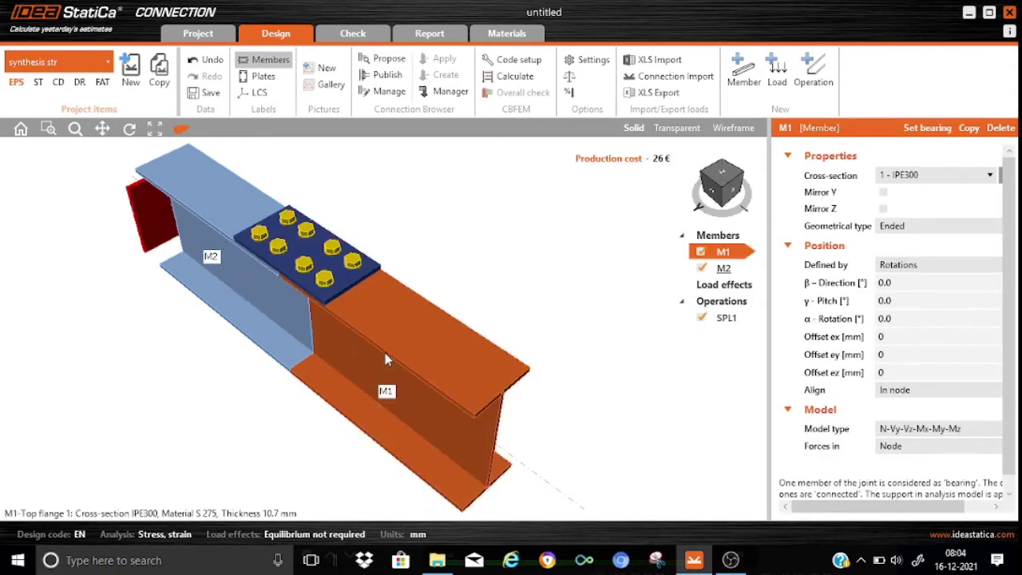
click(747, 190)
drag(747, 190, 736, 181)
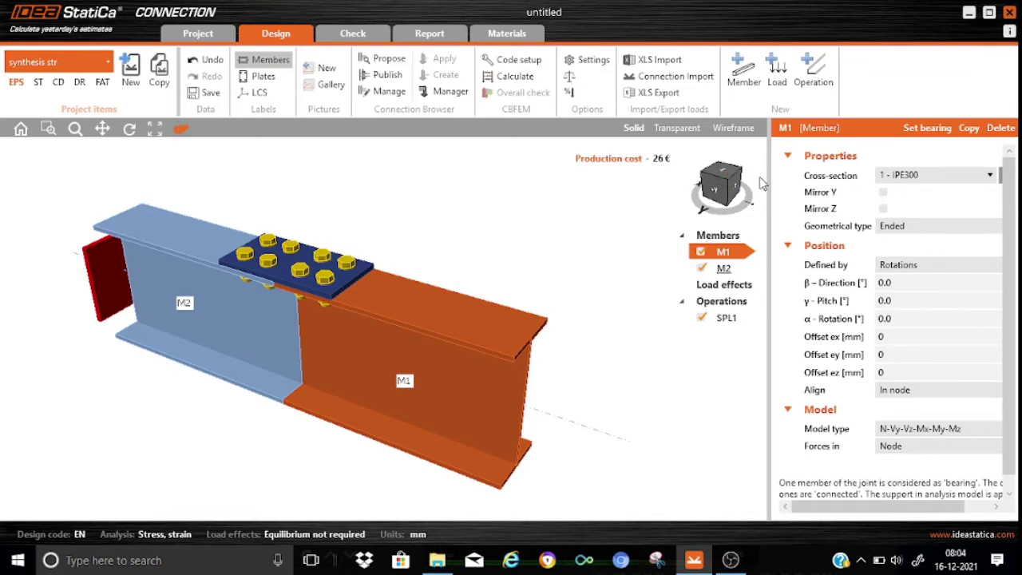
click(722, 327)
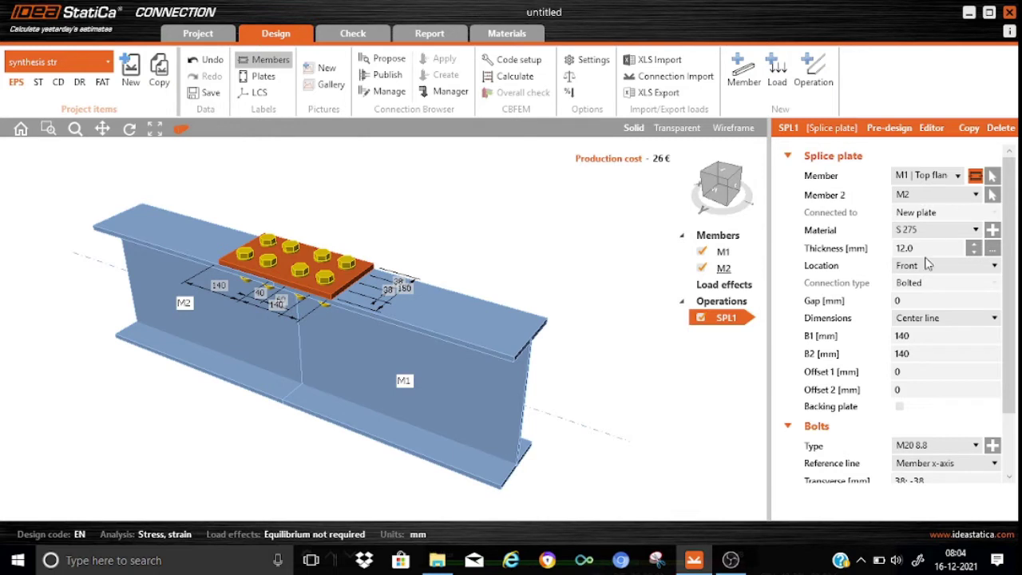
click(973, 253)
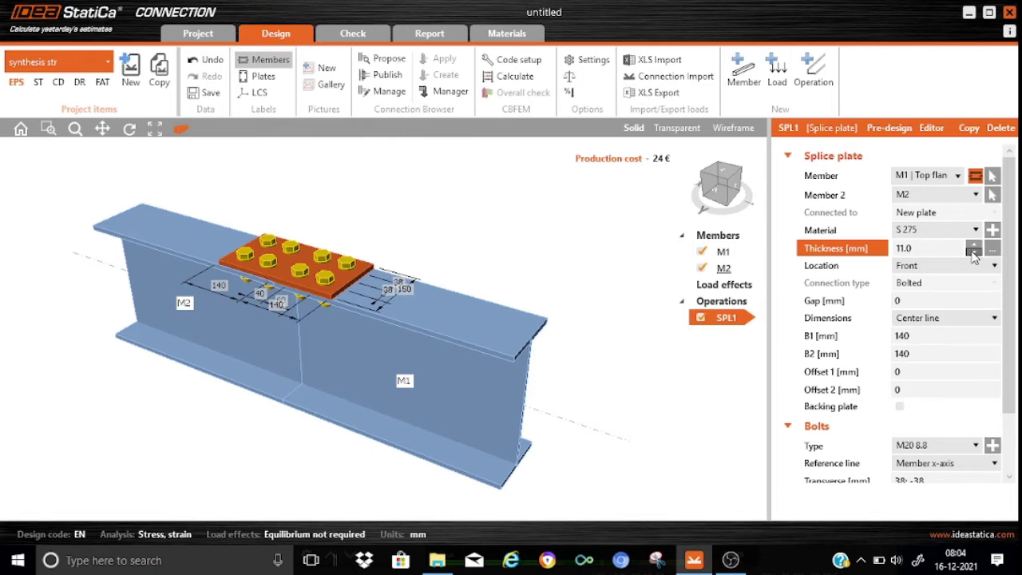
click(974, 253)
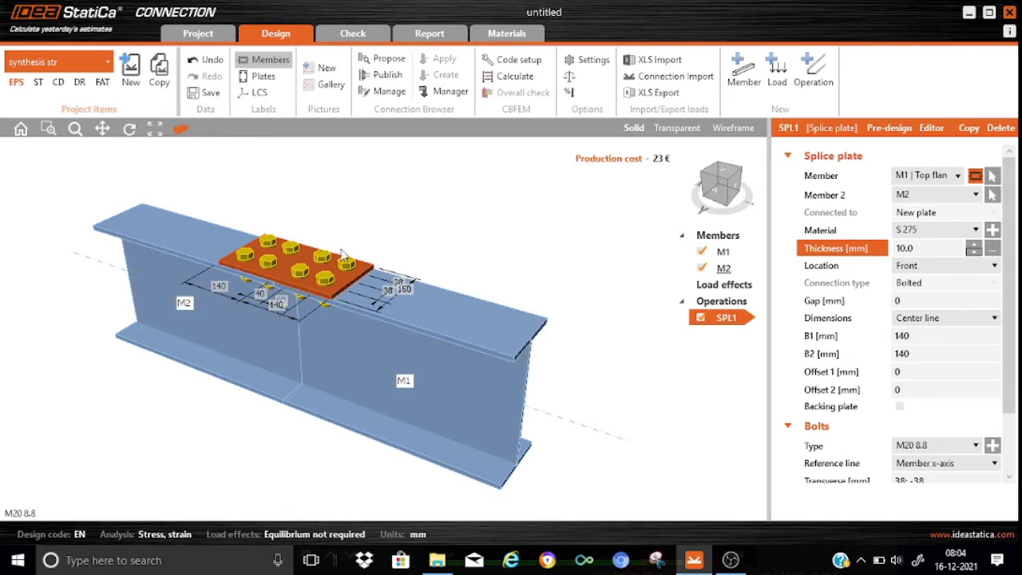
- Set the splice plate's B1 and B2 dimensions to 150 mm each
click(918, 335)
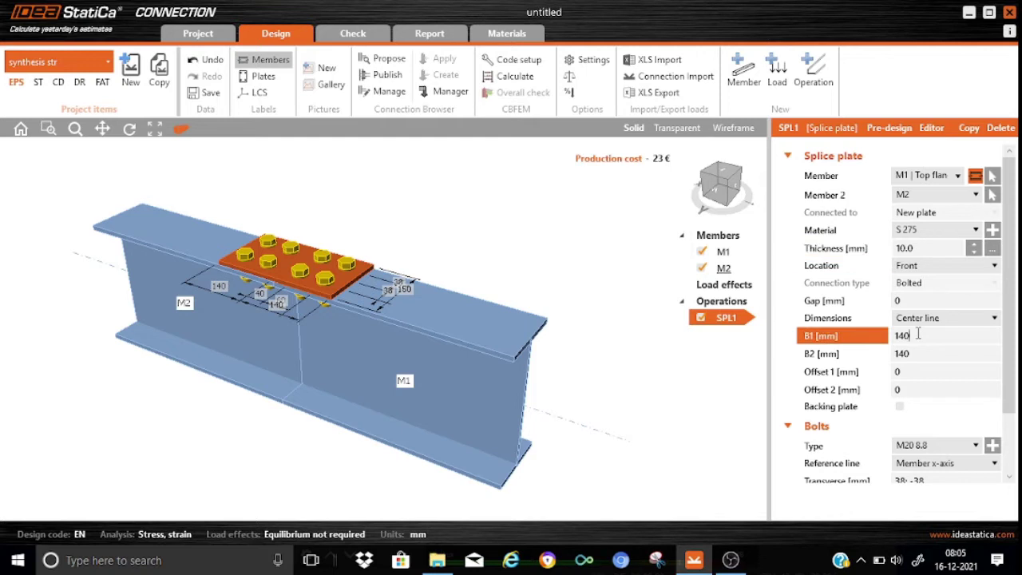
key(BackSpace)
key(BackSpace)
key(BackSpace)
text(1)
click(920, 353)
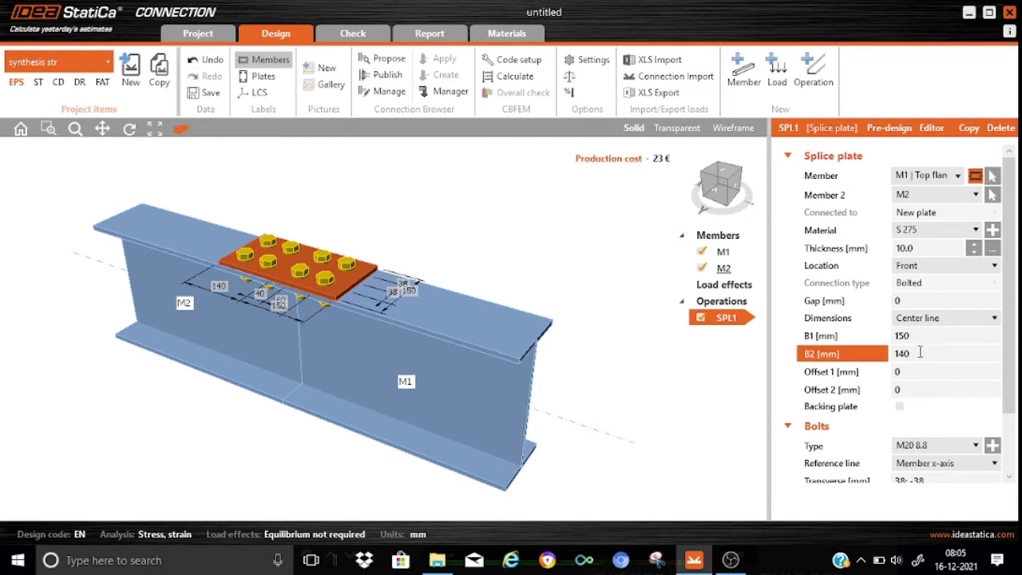
key(BackSpace)
text(150)
click(925, 371)
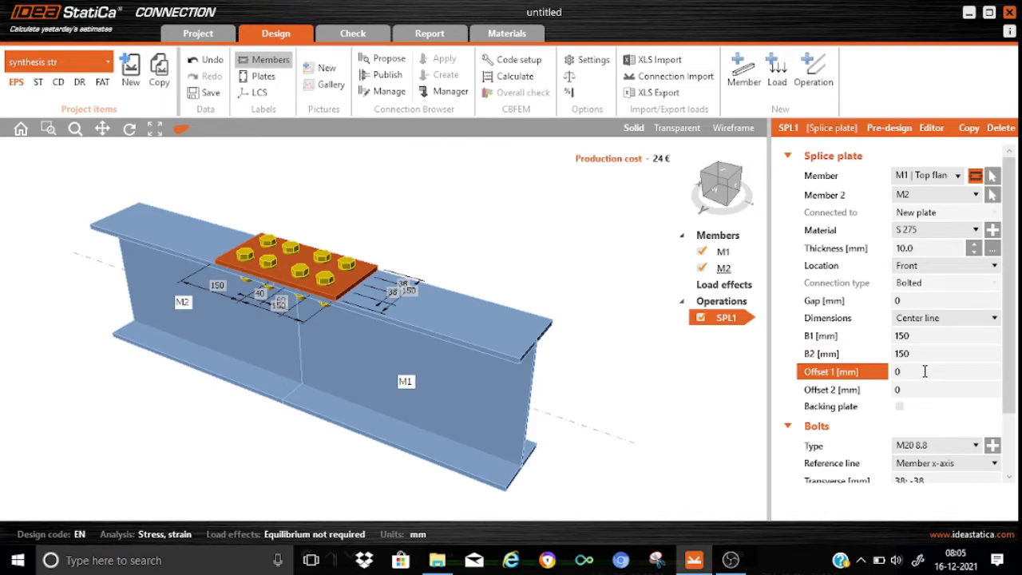
- Enable the splice's backing plate with a thickness of 10 mm and an offset from plate of 2 mm
click(901, 407)
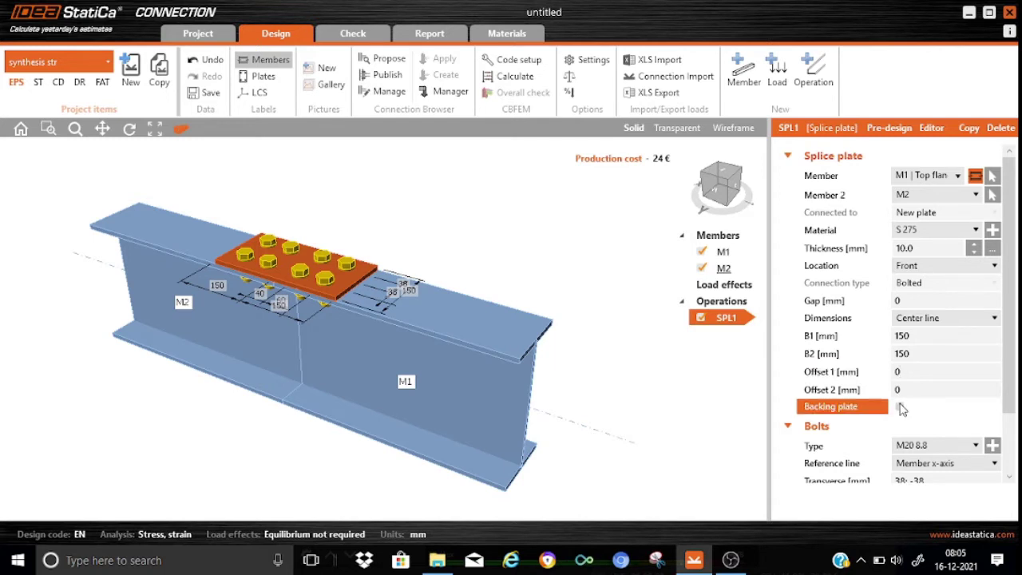
click(901, 408)
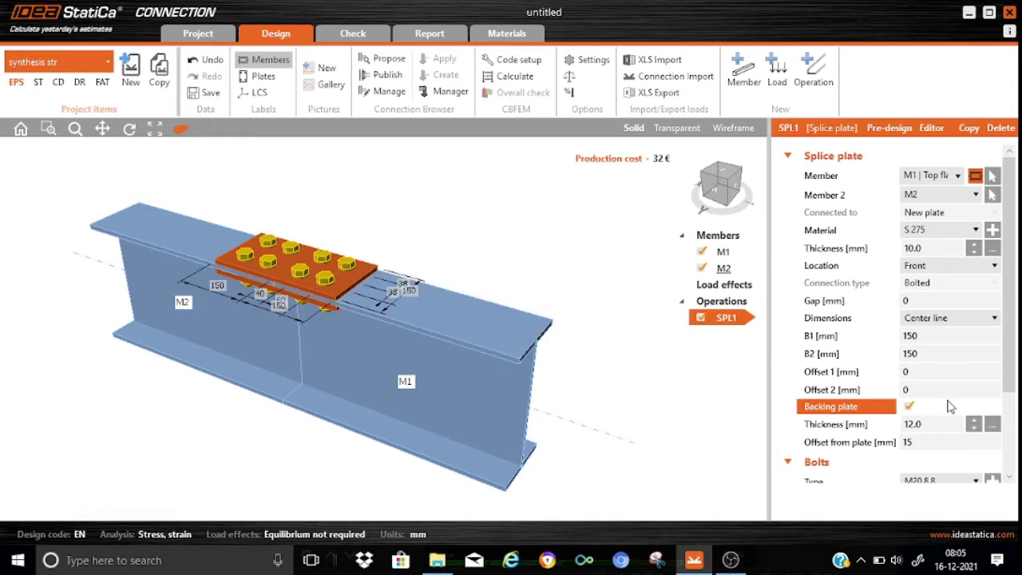
click(973, 429)
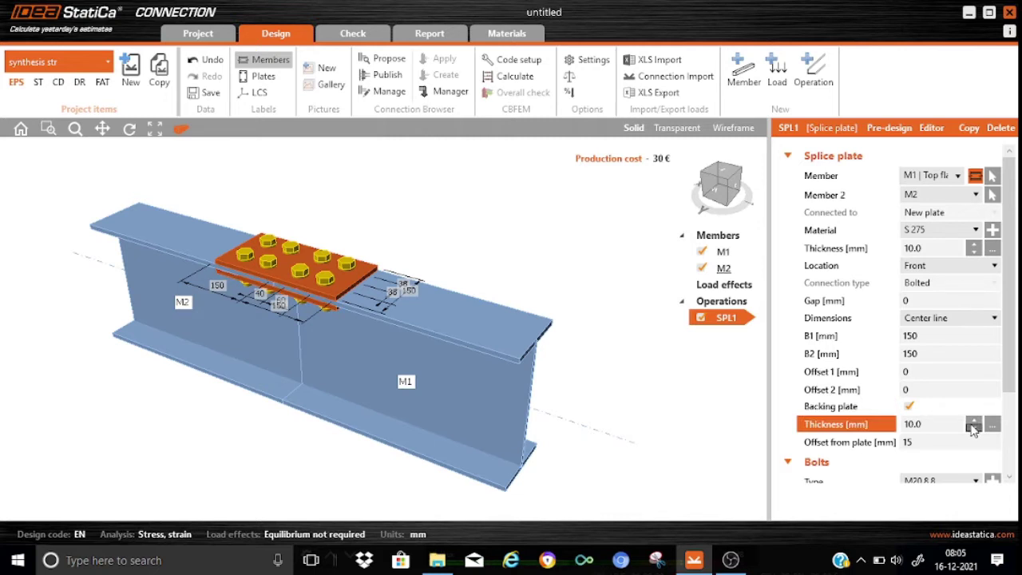
click(919, 444)
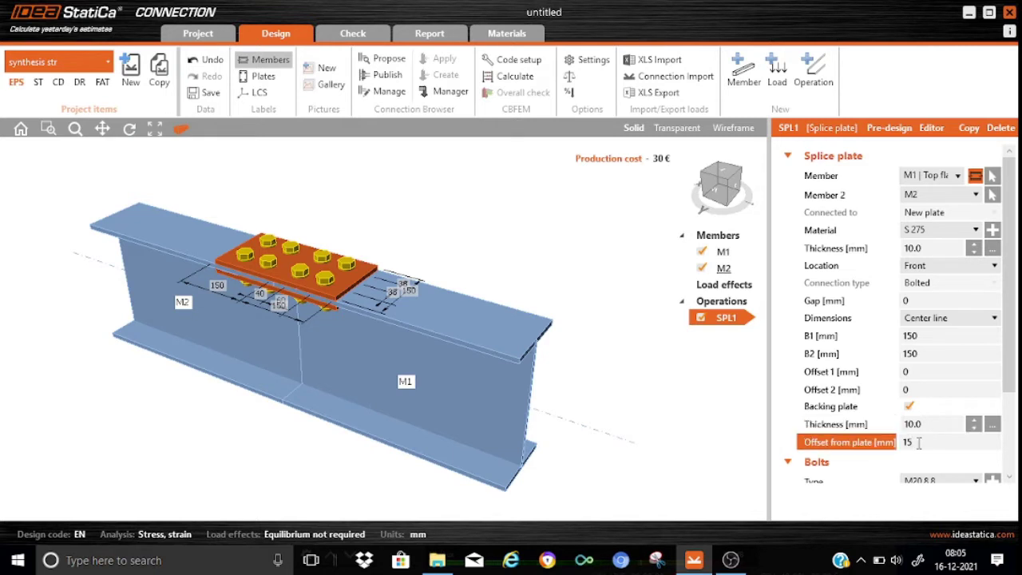
key(BackSpace)
key(BackSpace)
text(2)
- Set the transverse positions of the splice plate bolts to 40; -40 mm
click(1009, 477)
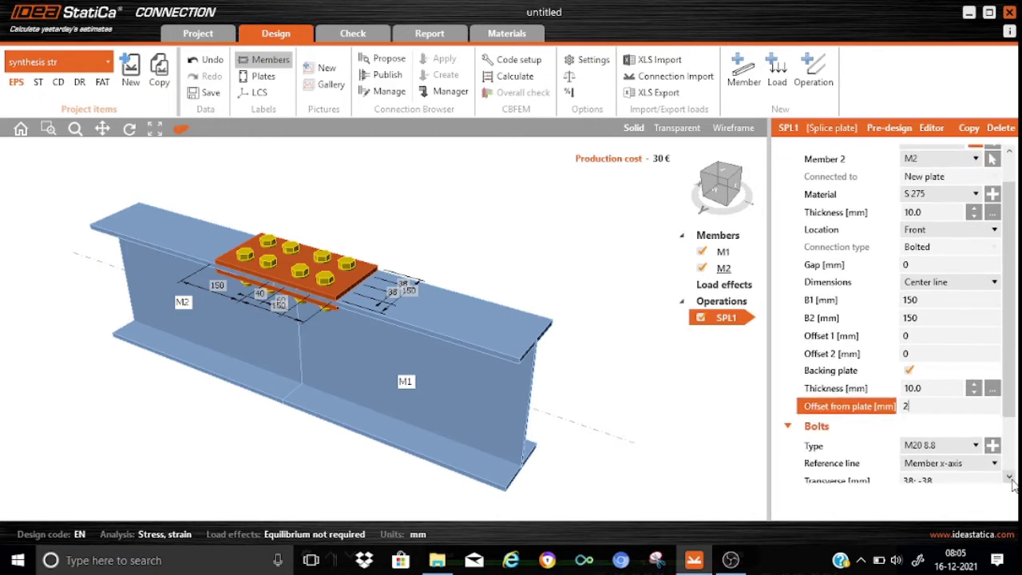
click(1010, 479)
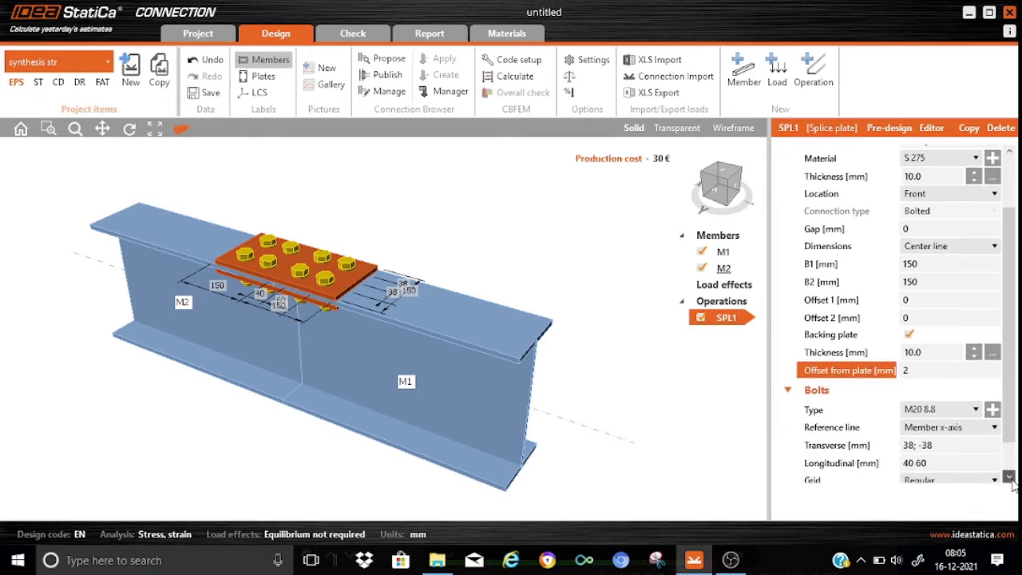
click(946, 412)
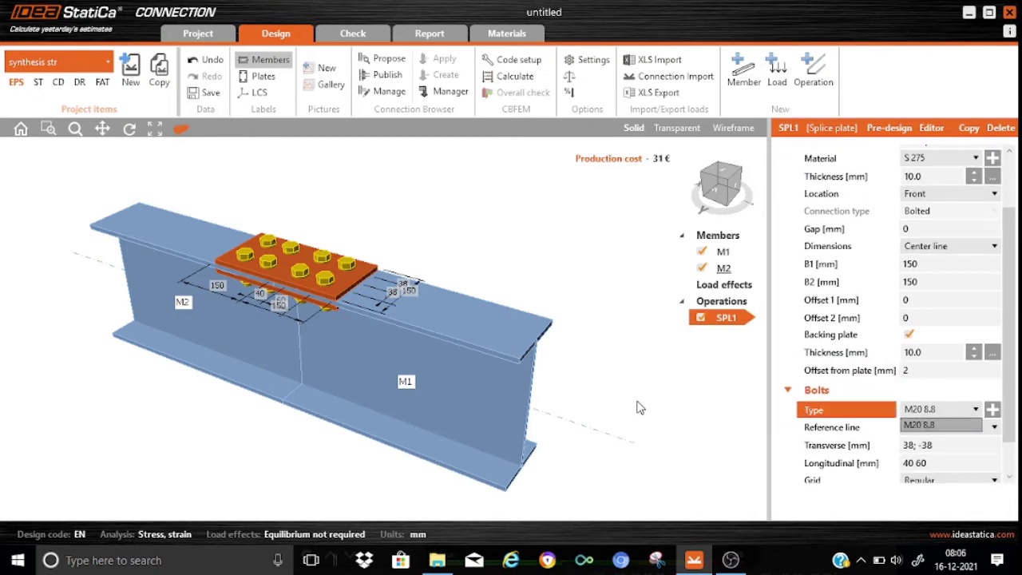
click(1009, 477)
click(1009, 478)
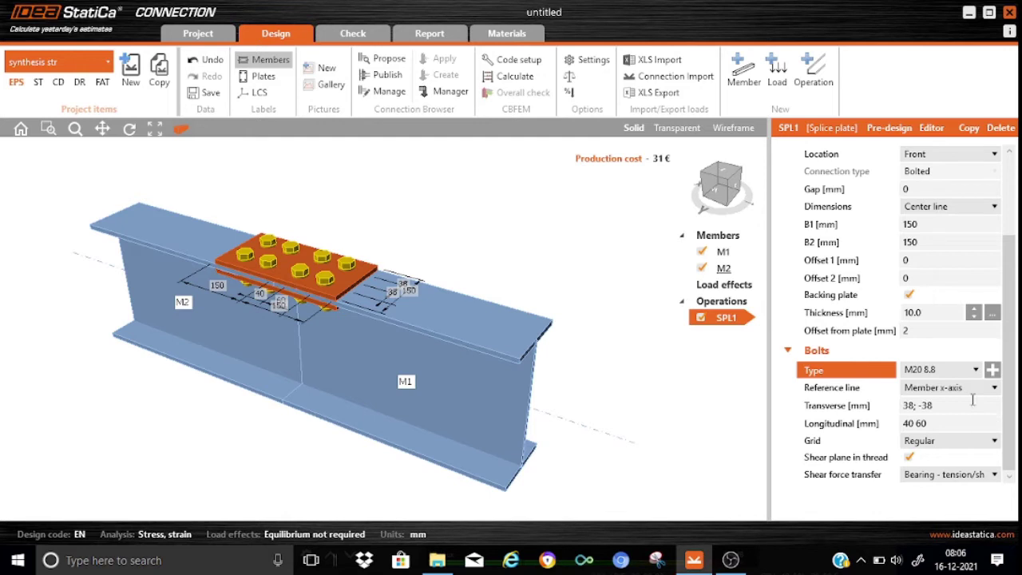
click(945, 405)
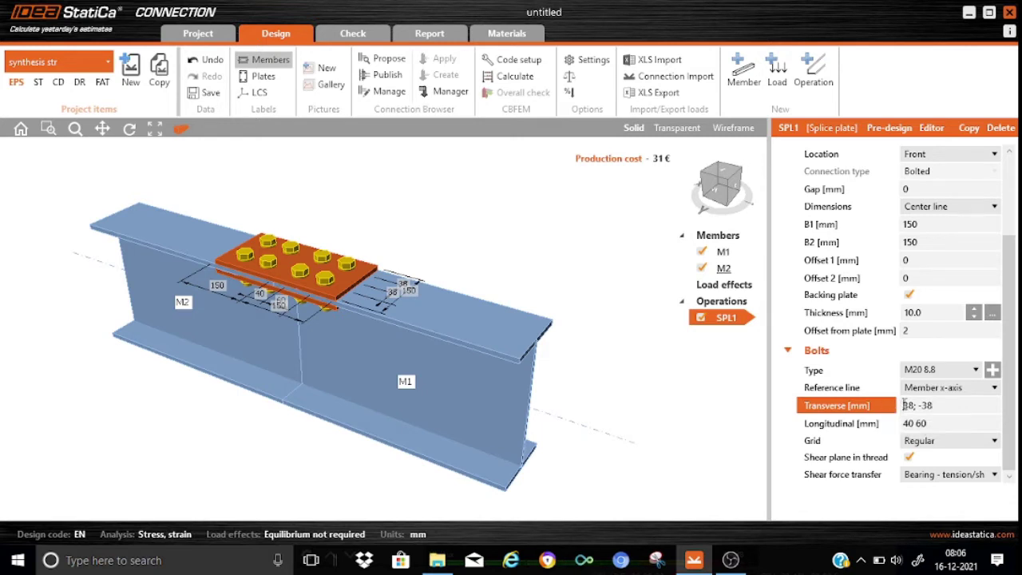
click(905, 405)
text(40)
key(Delete)
key(Delete)
key(Delete)
text(;)
click(922, 405)
text(40)
key(Delete)
- Set the longitudinal positions of the splice plate bolts to 50 60 mm, keeping the Regular grid
click(935, 423)
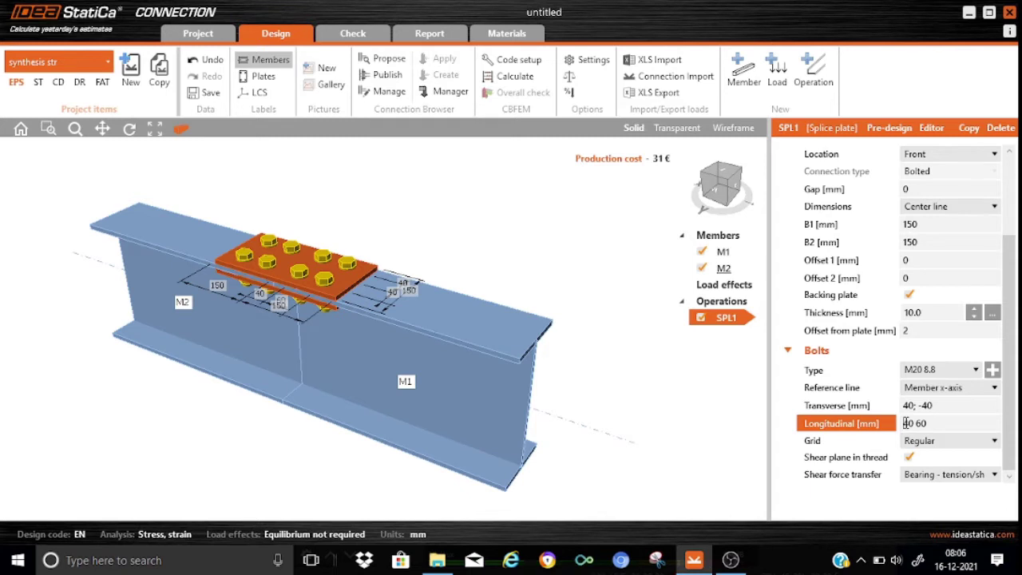
text(50)
key(Delete)
key(Delete)
click(943, 442)
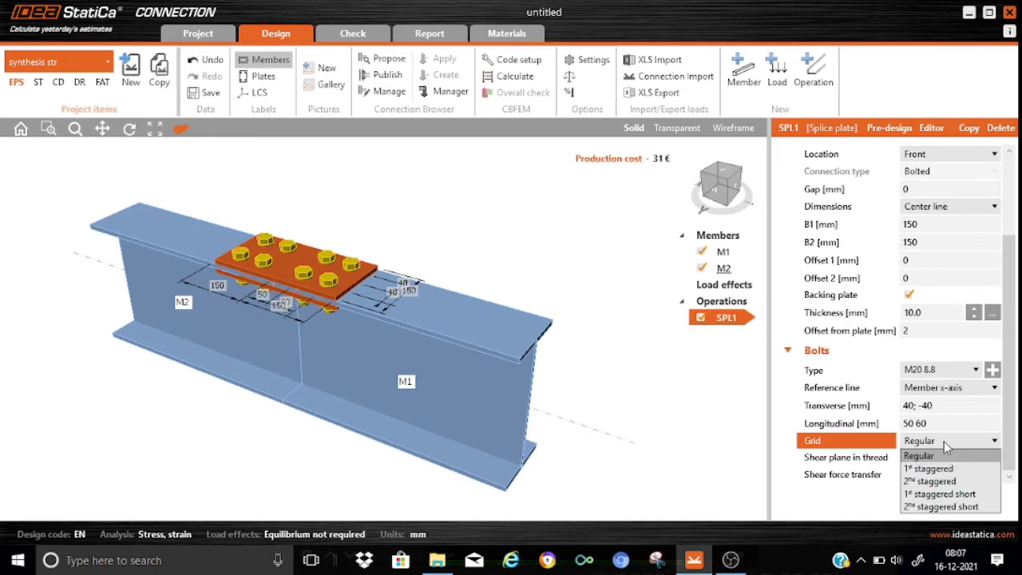
click(944, 441)
click(945, 423)
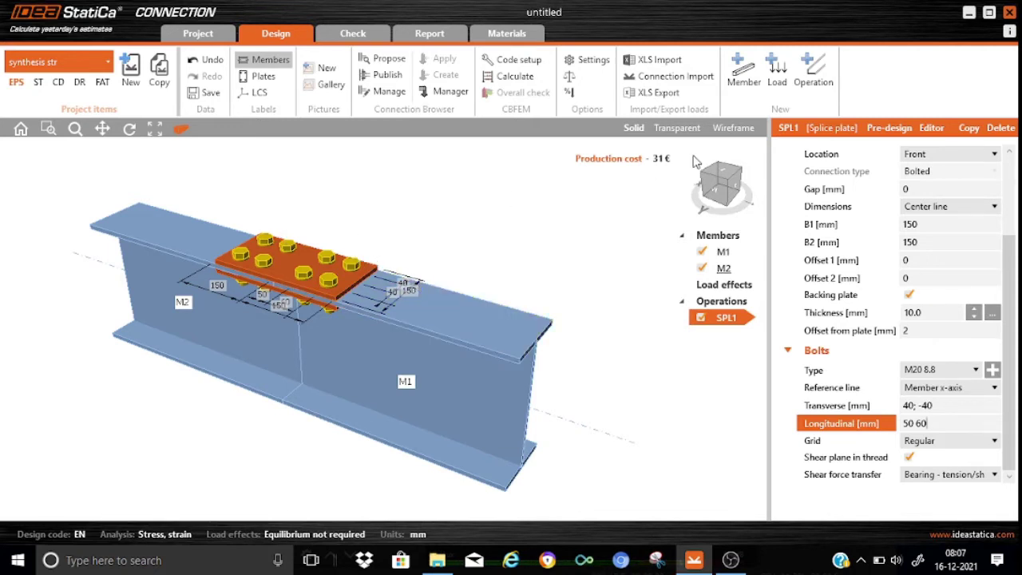
- Copy the top flange splice plate with its bolts and assign the copy to M1's Bottom flange 1
key(Return)
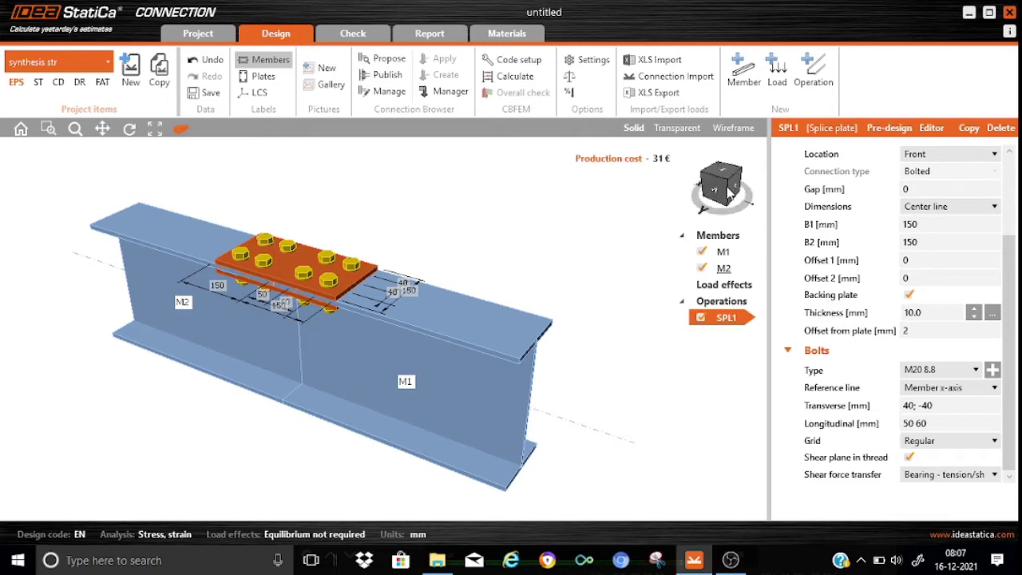
click(723, 179)
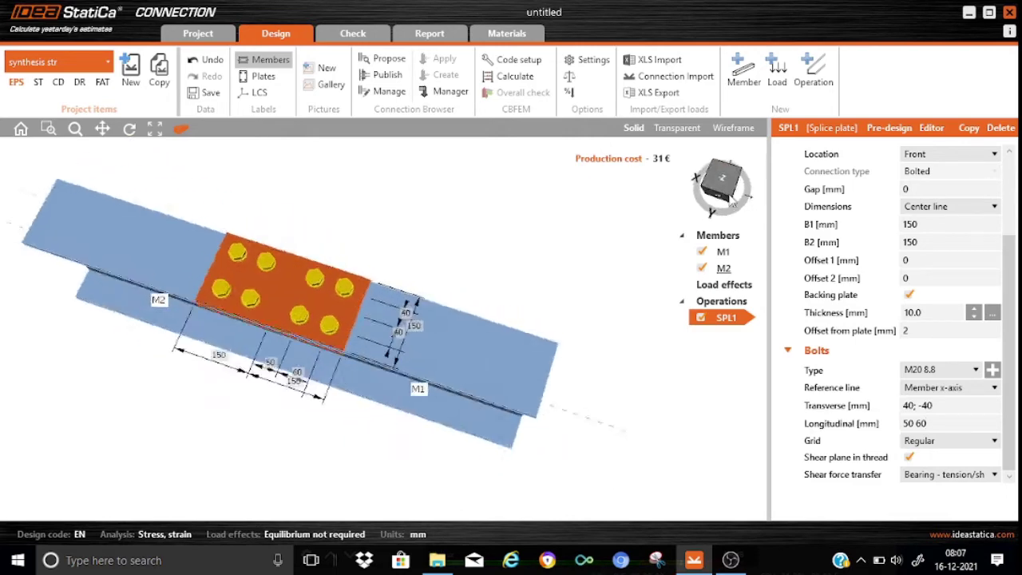
click(736, 203)
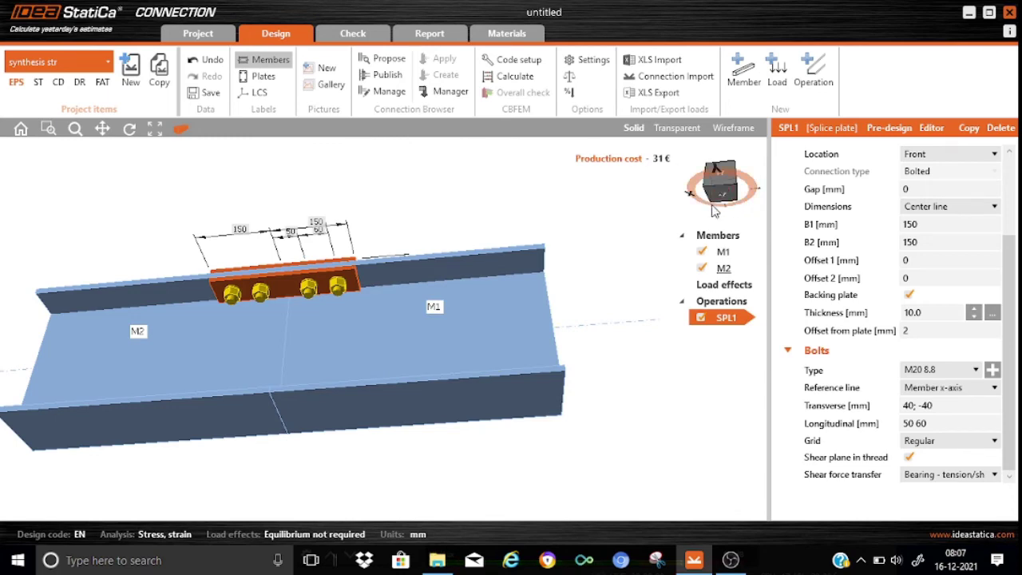
drag(716, 210, 616, 206)
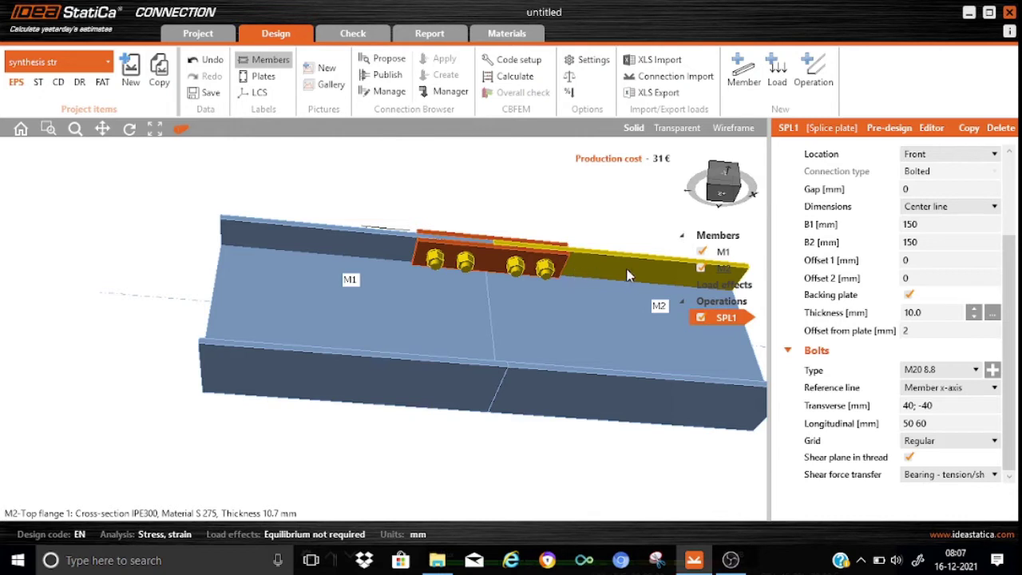
click(182, 132)
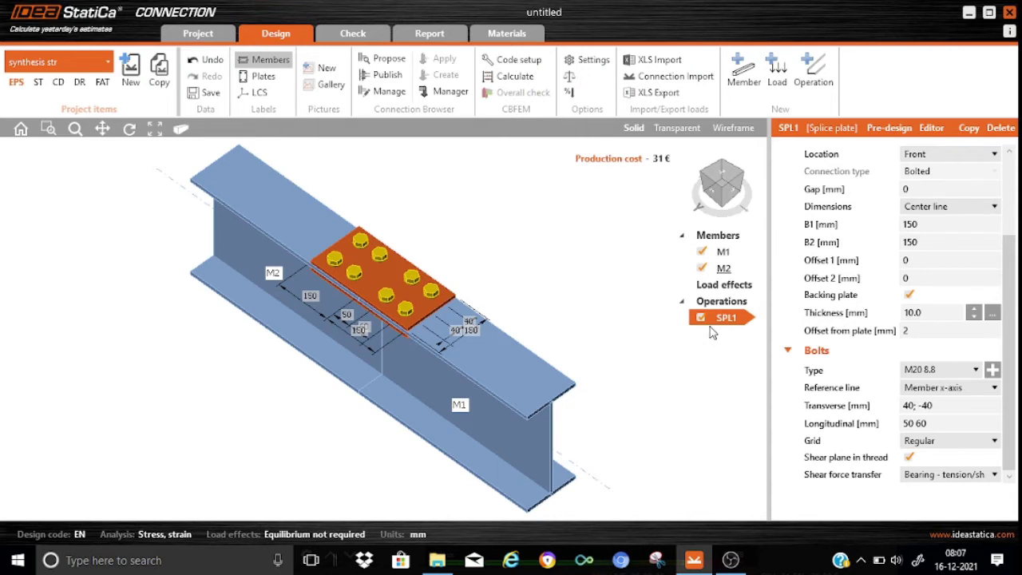
click(968, 131)
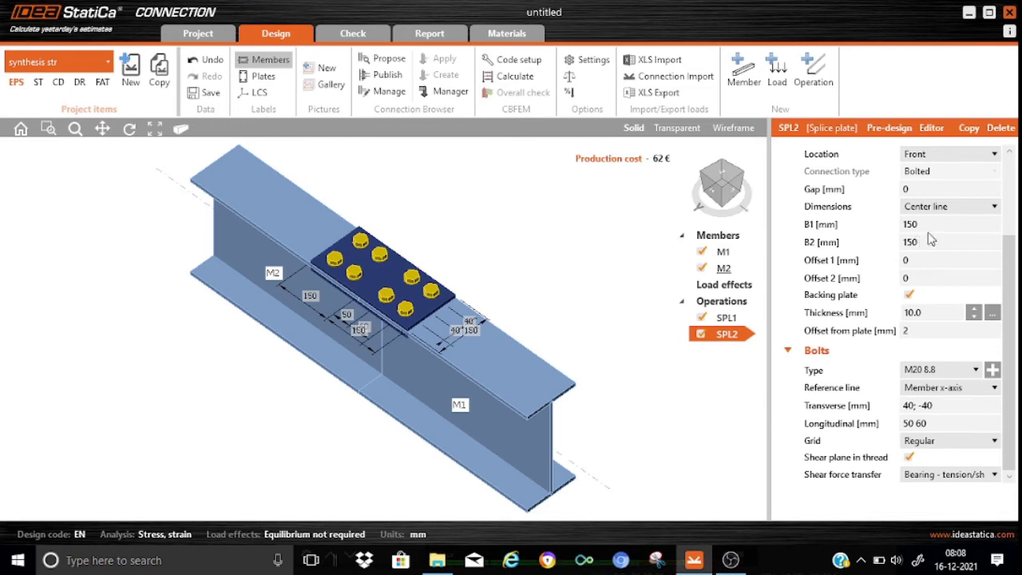
scroll(1014, 217, up, 2)
drag(1014, 217, 1017, 183)
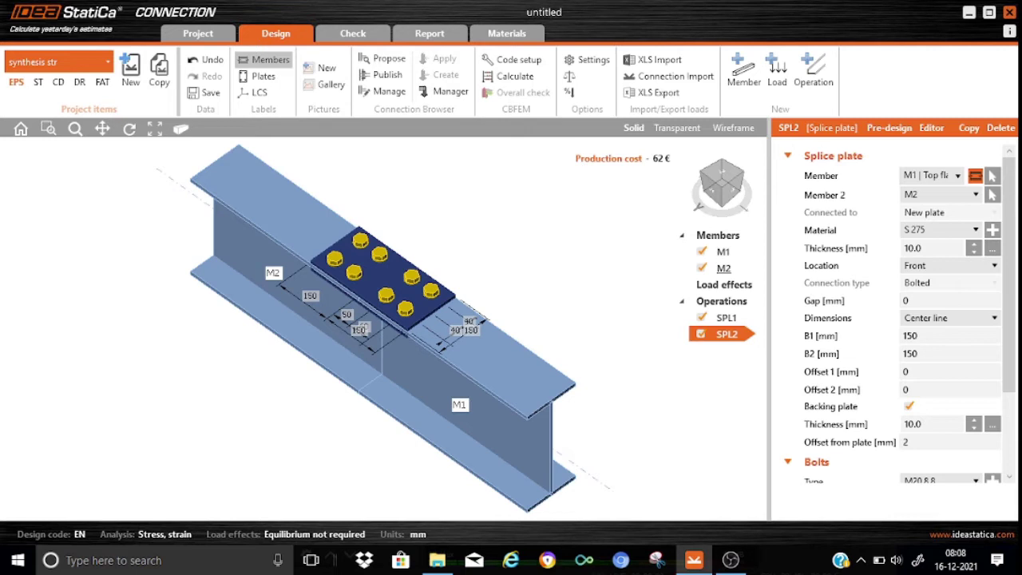
click(958, 176)
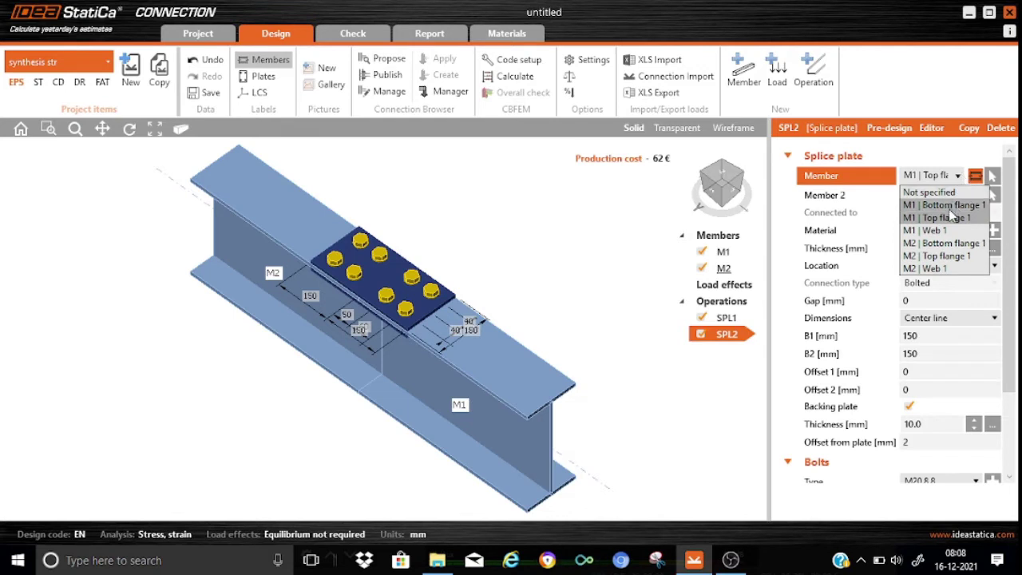
click(646, 513)
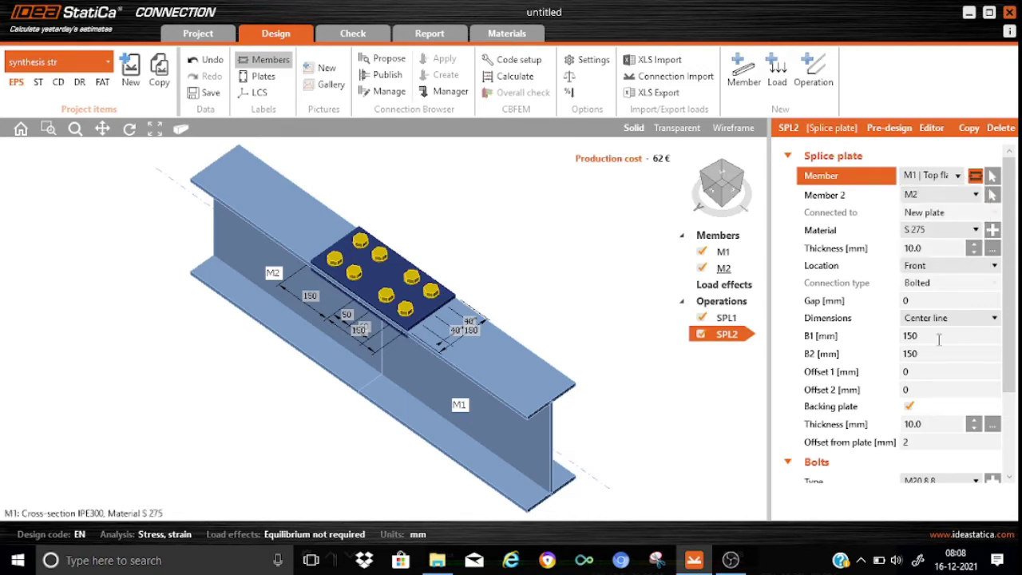
click(958, 175)
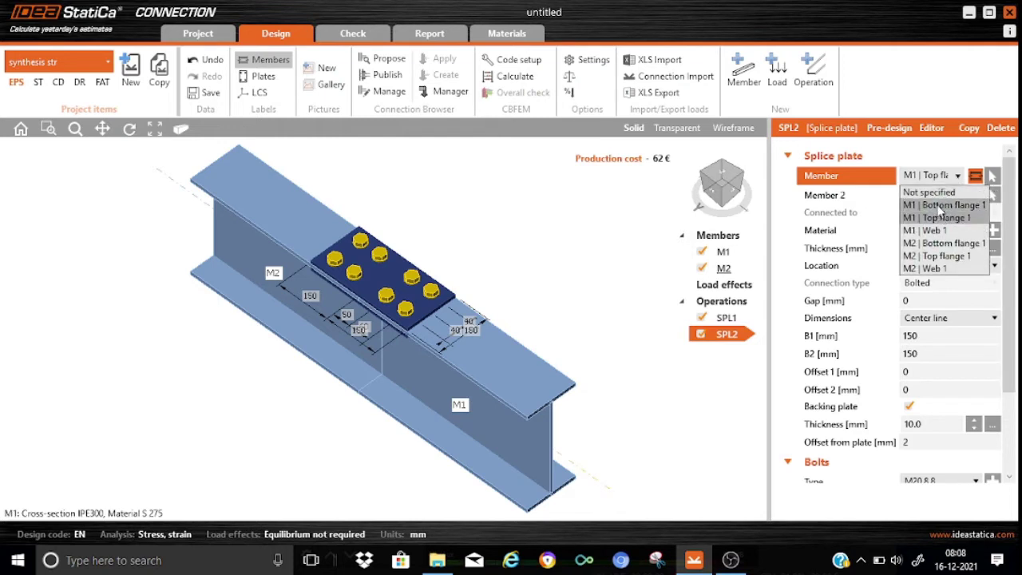
click(941, 206)
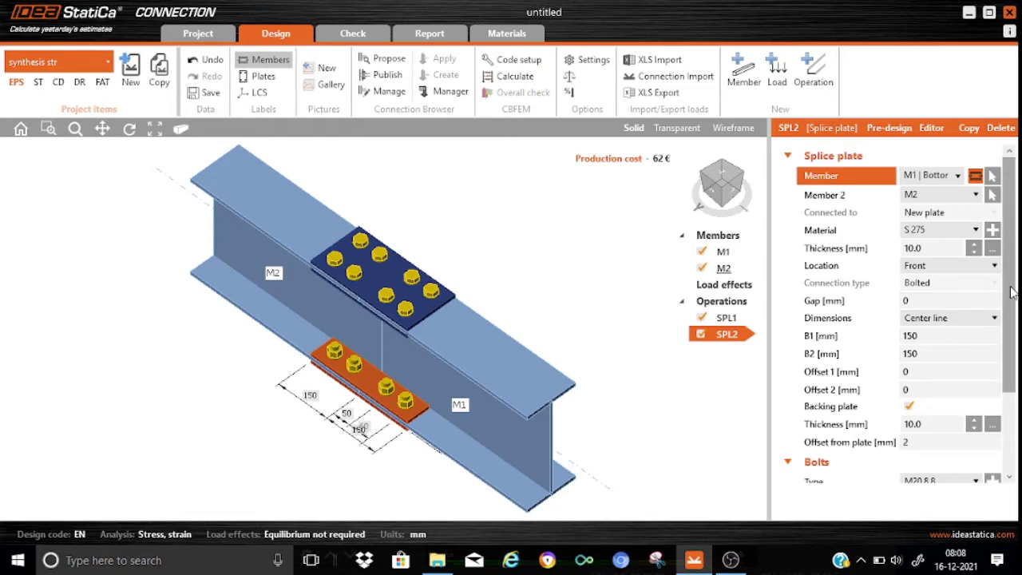
- Add a new splice plate operation and assign it to M1's Web 1
drag(1010, 294, 1008, 370)
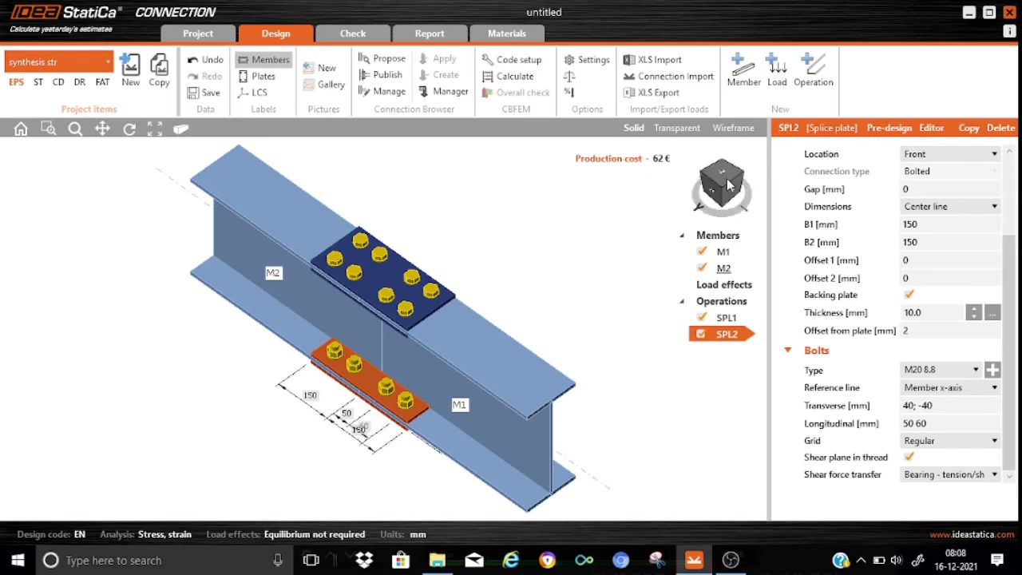
drag(719, 182, 660, 192)
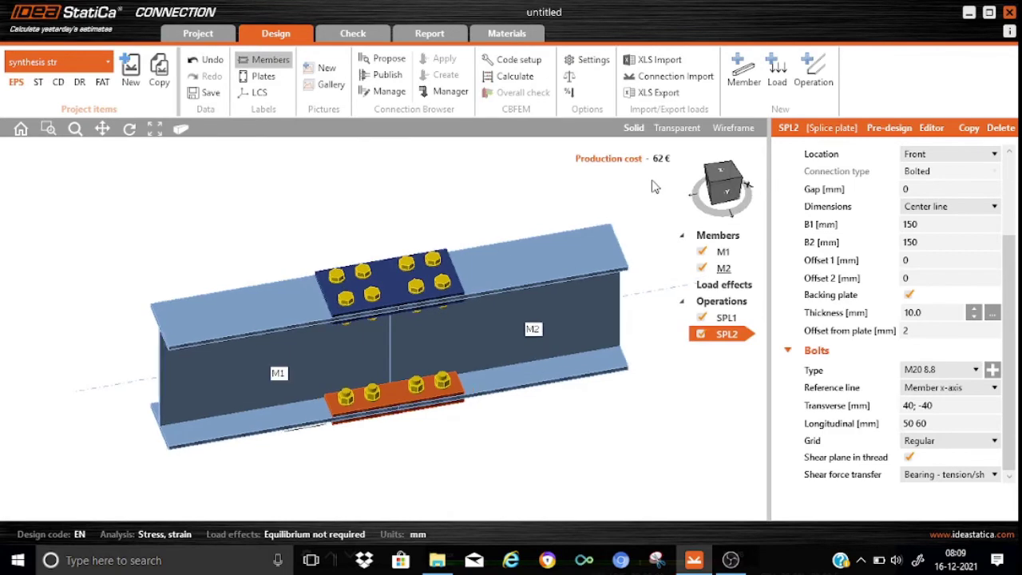
click(723, 182)
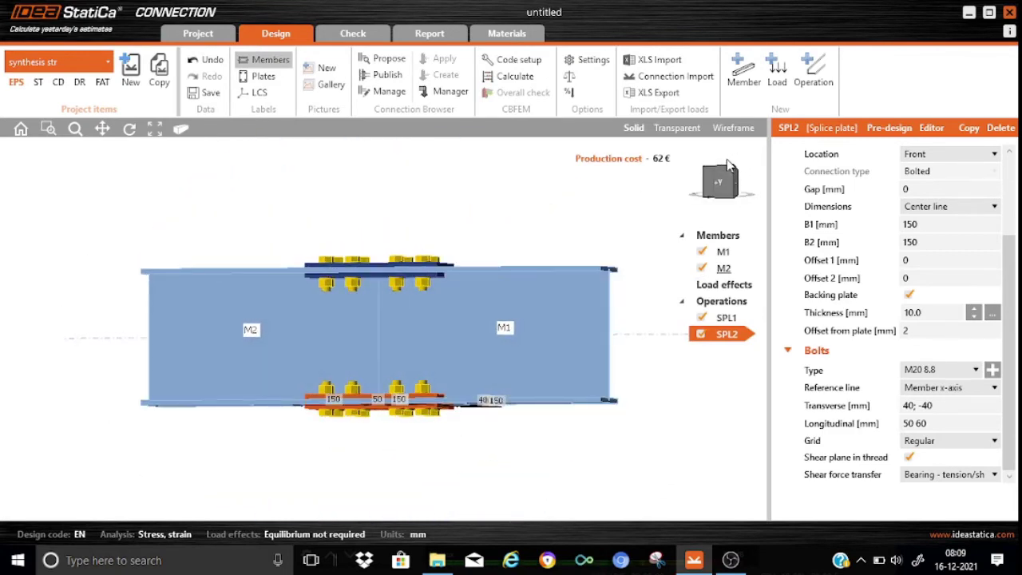
click(732, 164)
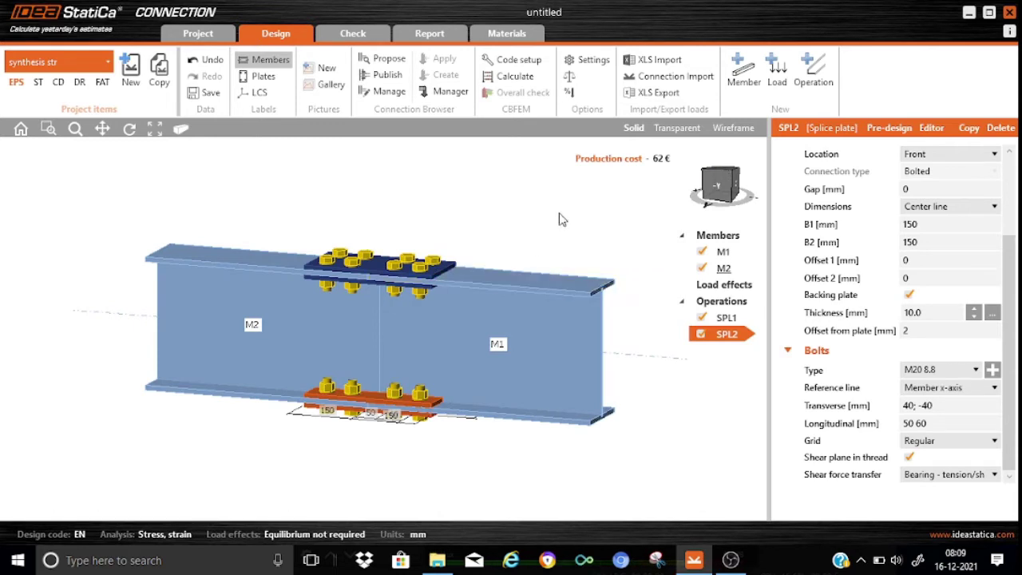
click(813, 76)
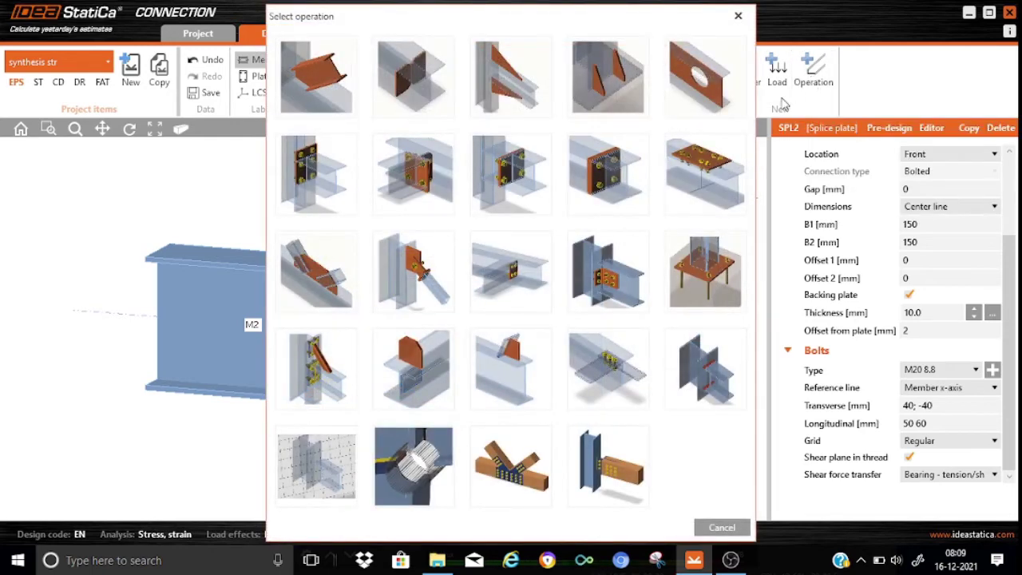
click(697, 181)
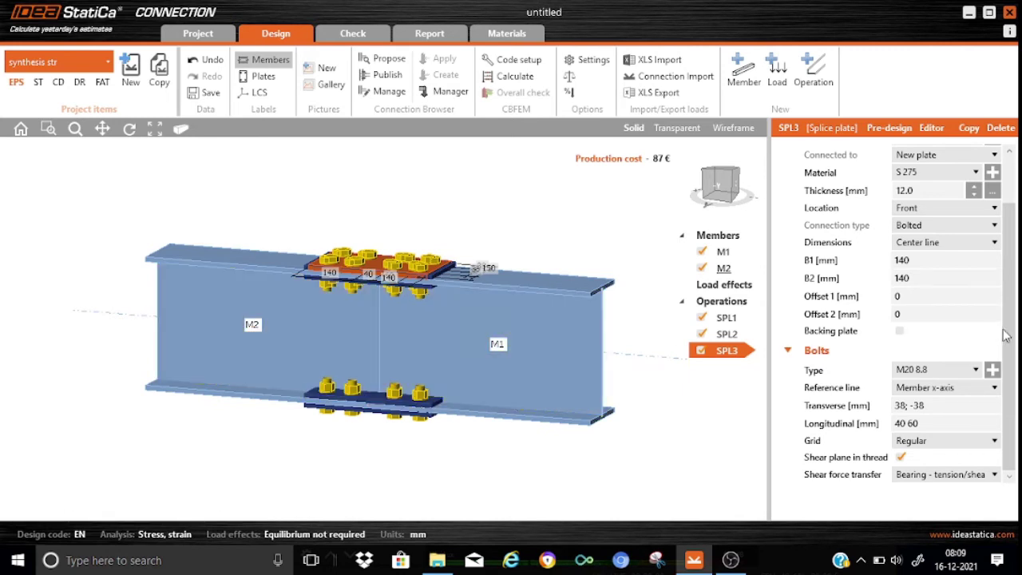
scroll(1006, 335, up, 2)
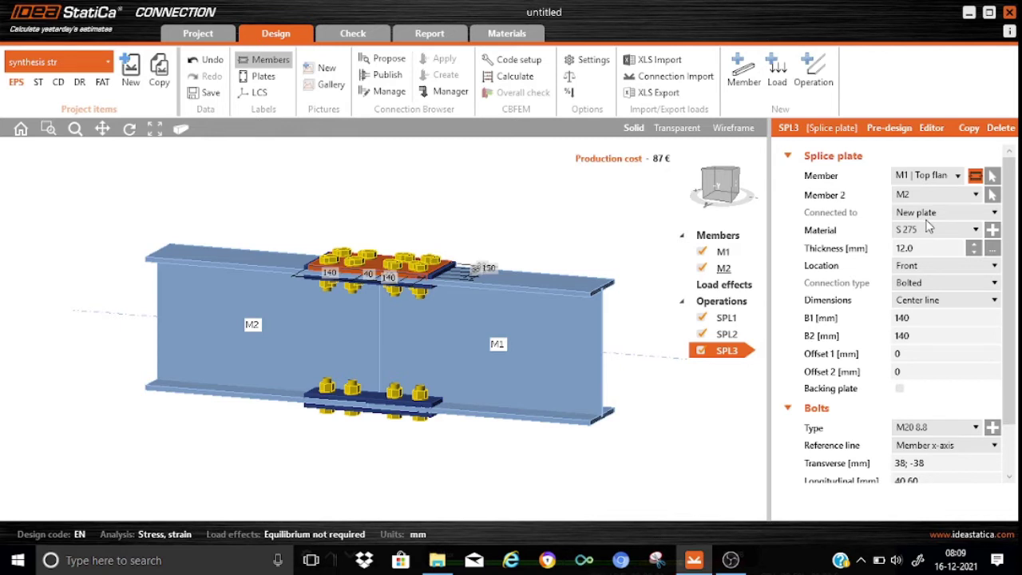
click(958, 177)
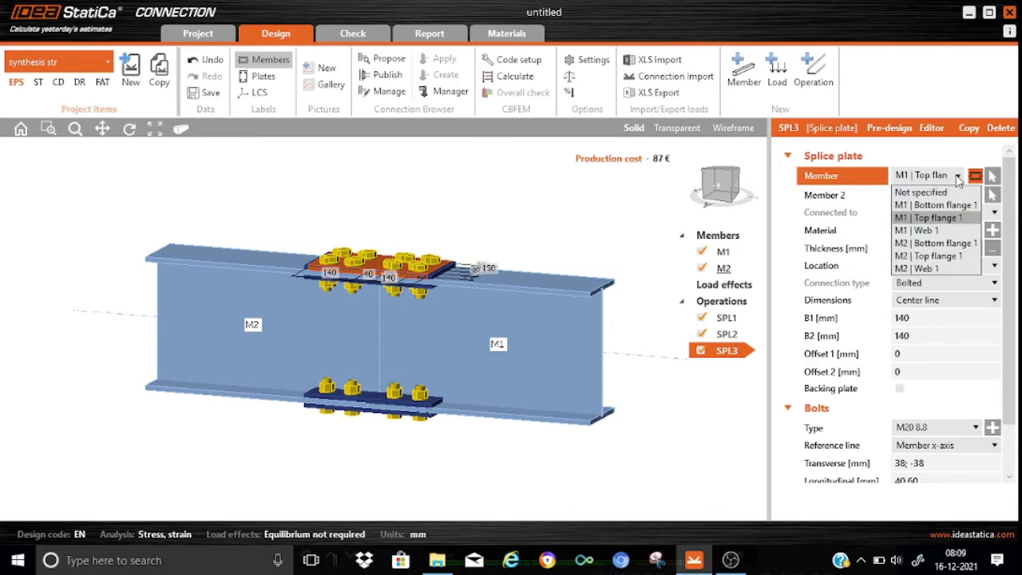
click(926, 230)
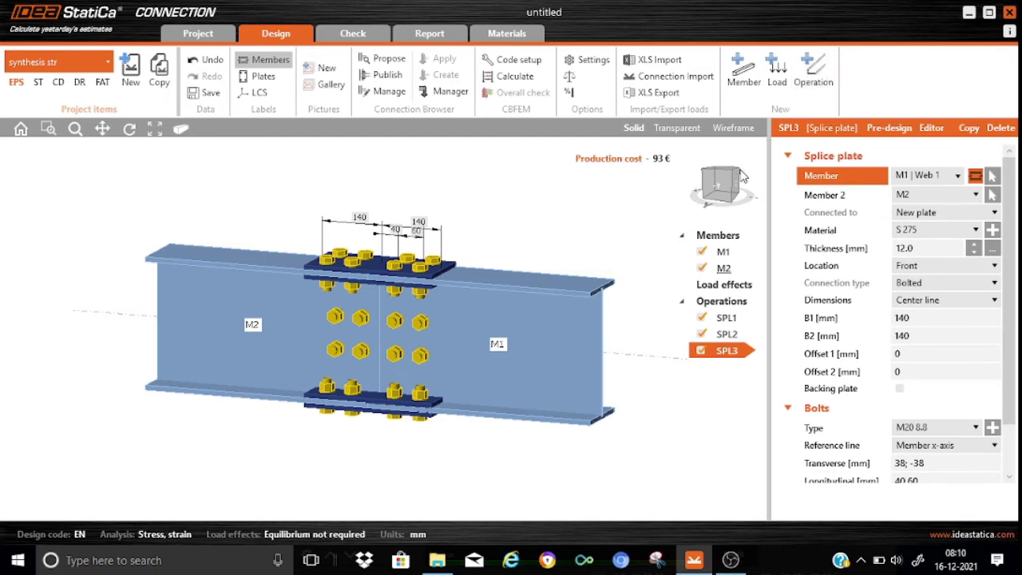
- Set the web splice plate's thickness to 8 mm
click(709, 184)
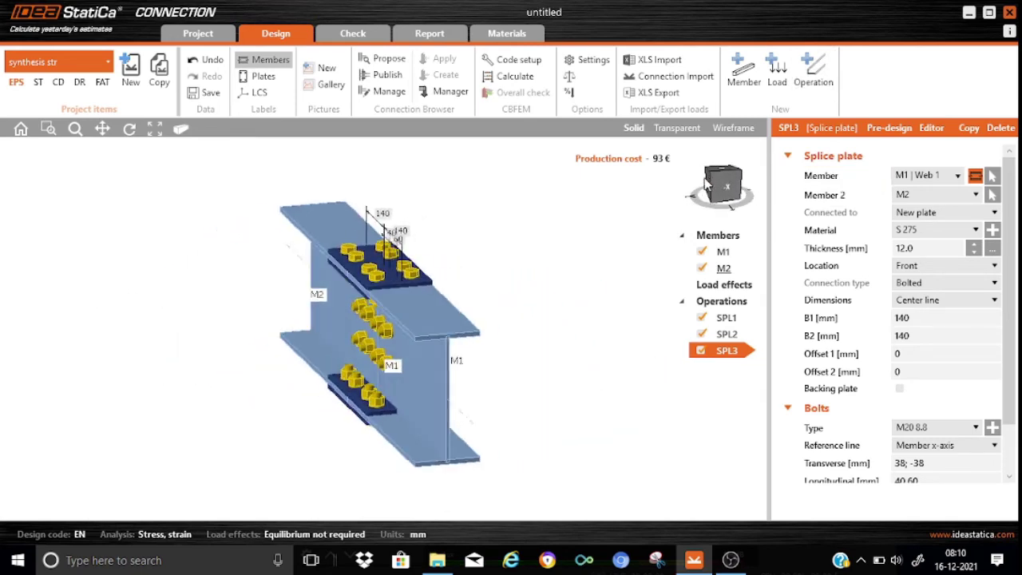
click(706, 183)
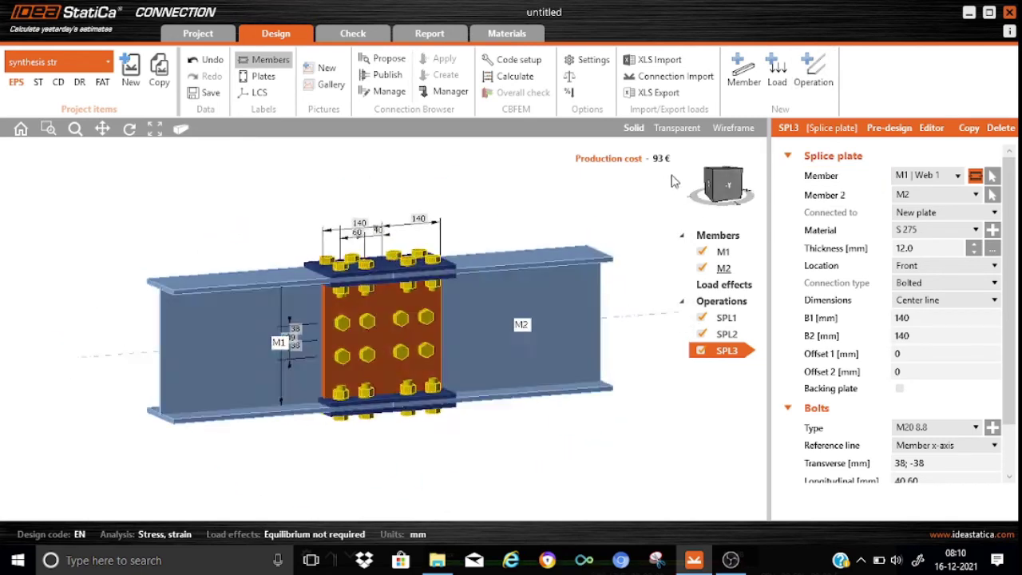
click(743, 178)
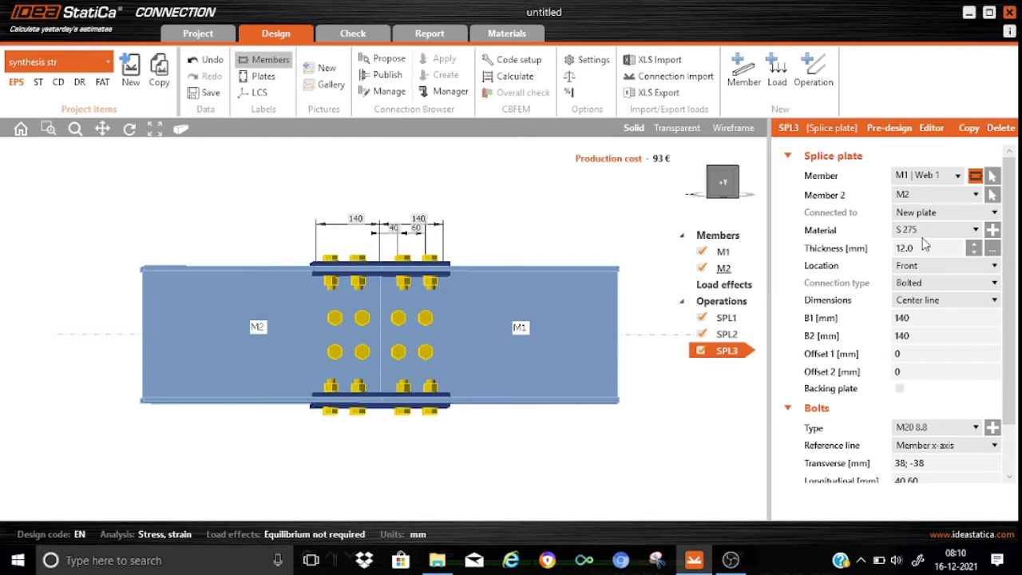
click(974, 252)
click(974, 252)
click(974, 252)
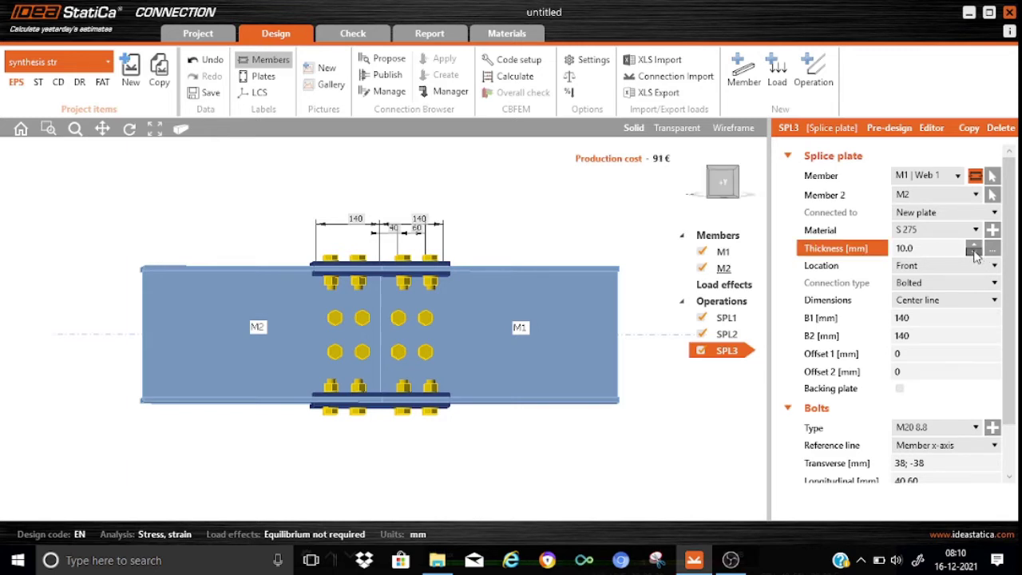
click(974, 253)
click(974, 252)
- Set the web splice plate's B1 and B2 dimensions to 150 mm each
click(916, 317)
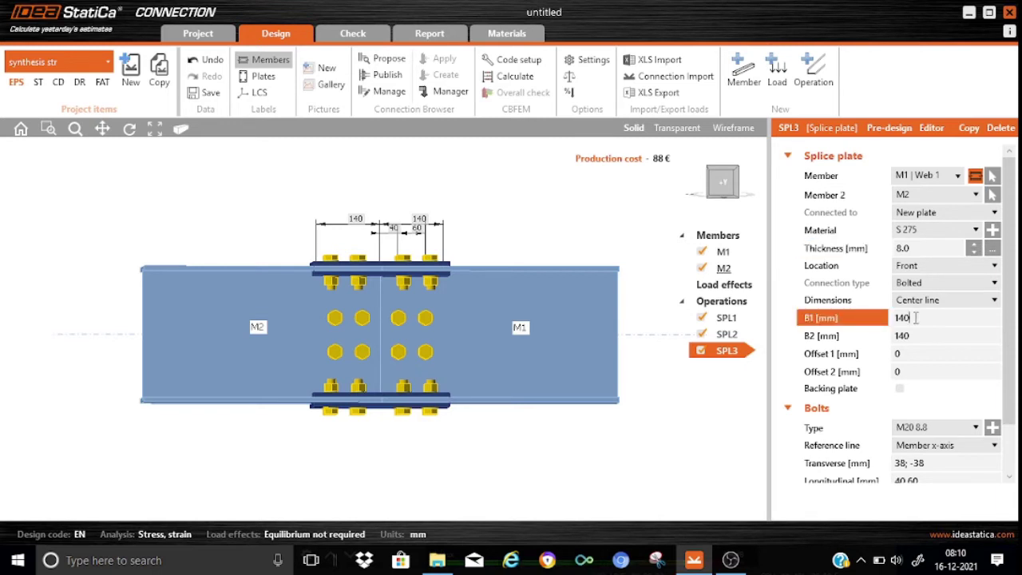
key(BackSpace)
key(BackSpace)
text(50)
click(909, 336)
key(BackSpace)
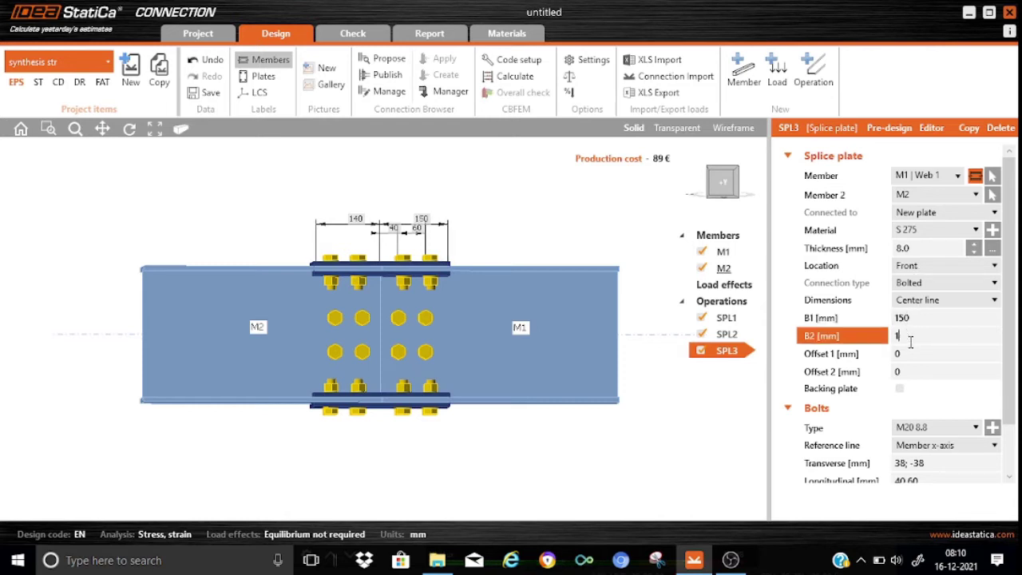
text(50)
- Set the web splice plate's Offset 1 and Offset 2 to -30 mm each and its location to Rear
click(905, 355)
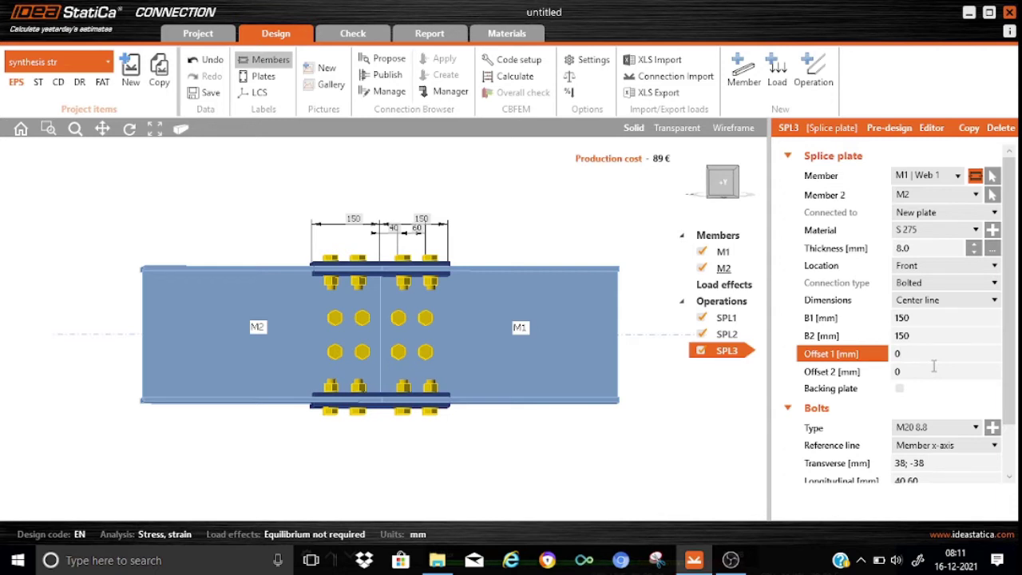
key(BackSpace)
text(-3)
click(912, 372)
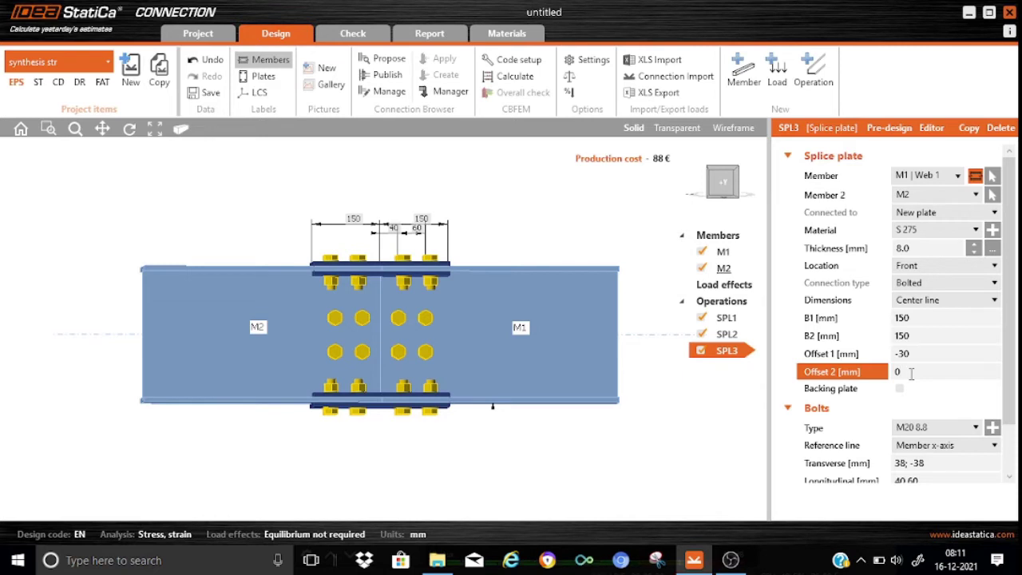
key(BackSpace)
text(-30)
click(926, 356)
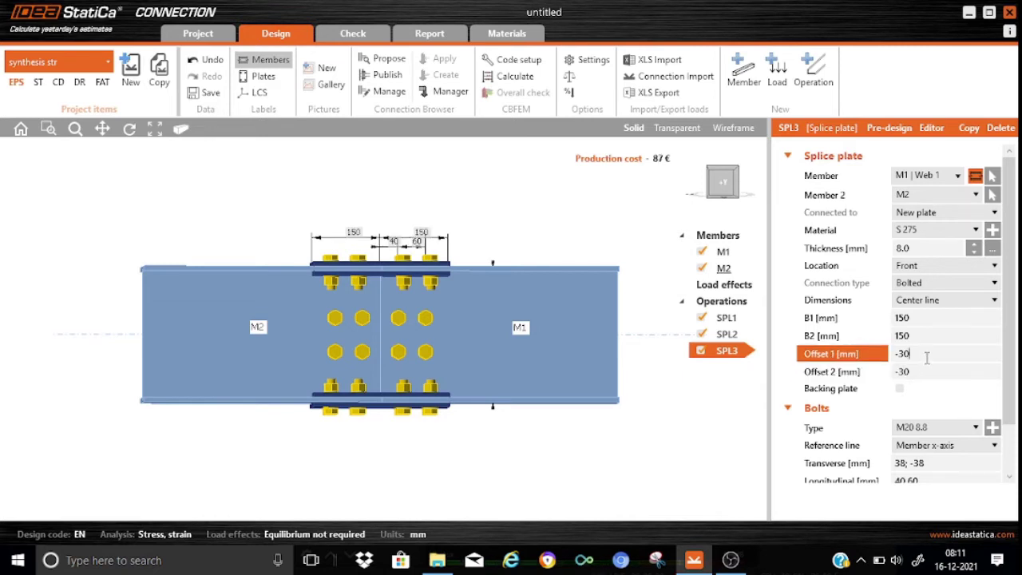
click(997, 270)
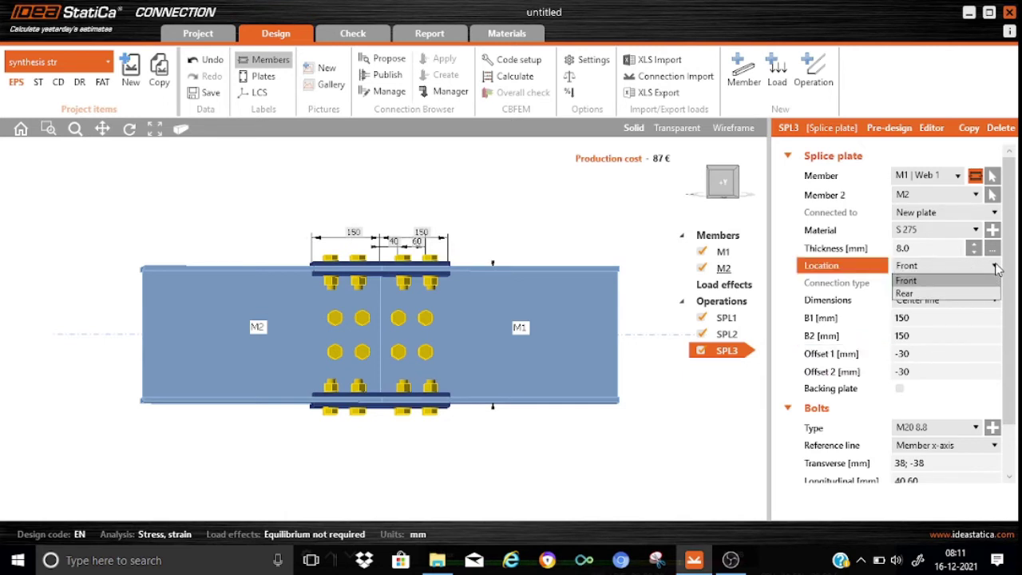
click(911, 299)
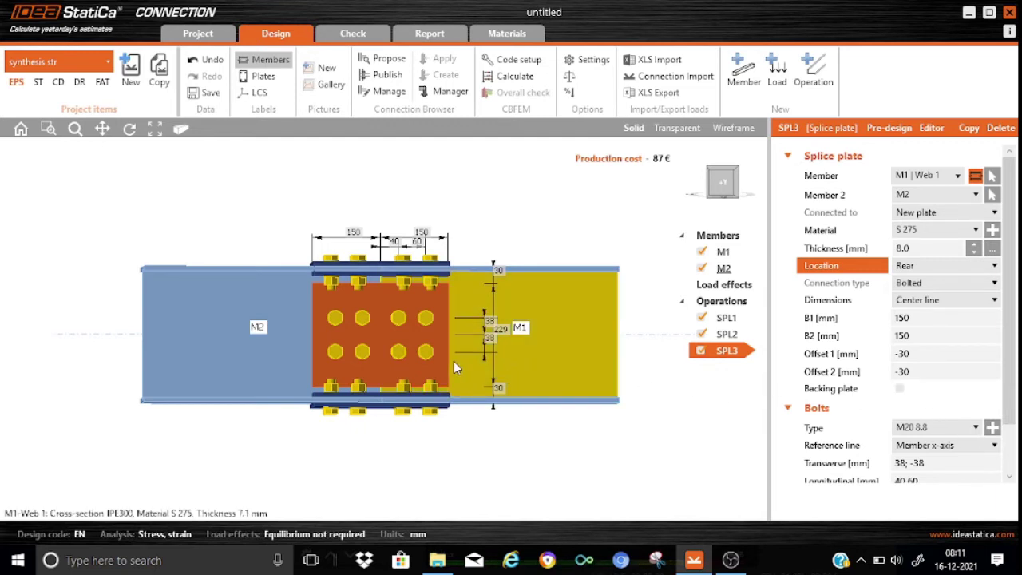
- Enable a backing plate for the web splice with a thickness of 6 mm and an offset from plate of 10 mm
click(901, 389)
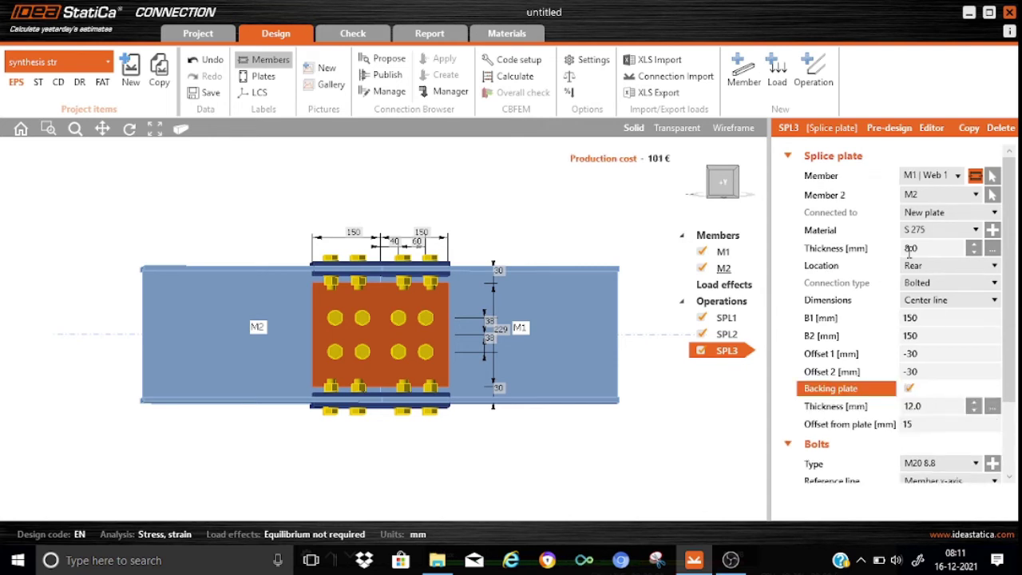
click(974, 410)
click(975, 410)
click(974, 410)
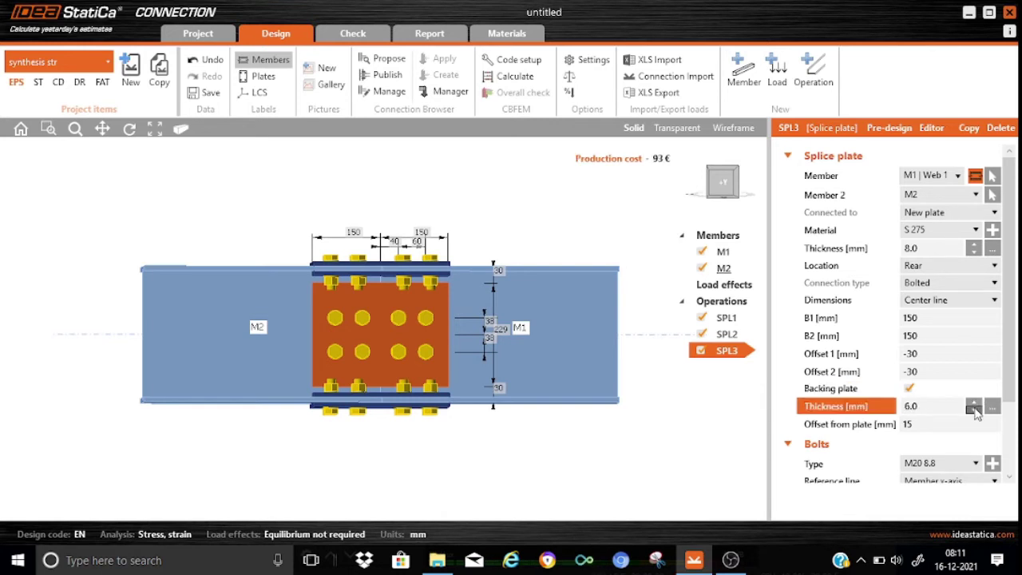
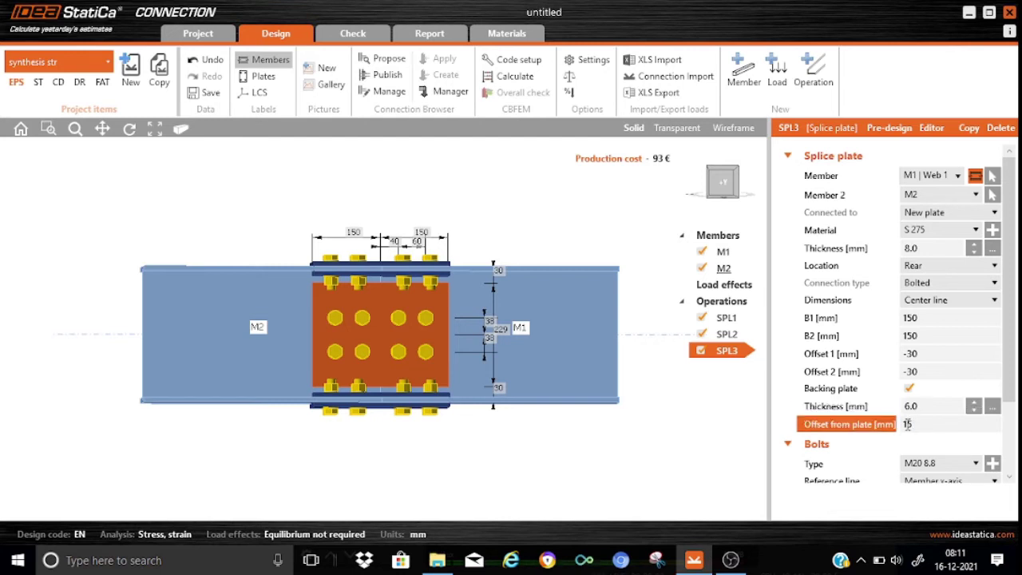
text(10)
click(1009, 476)
click(1009, 477)
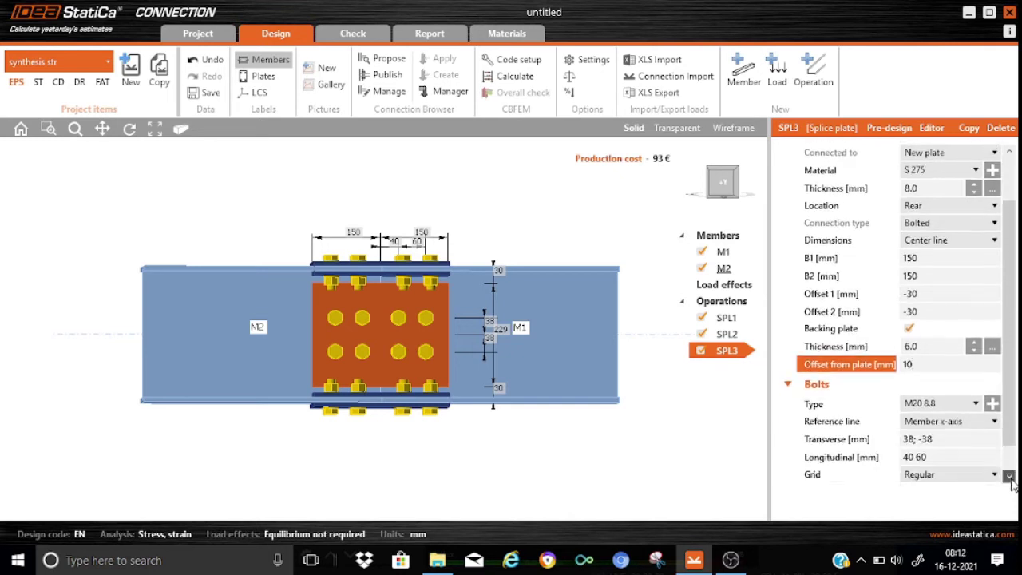
- Set the web splice bolts' transverse spacing to 25 50; -25 -50 mm
click(1010, 478)
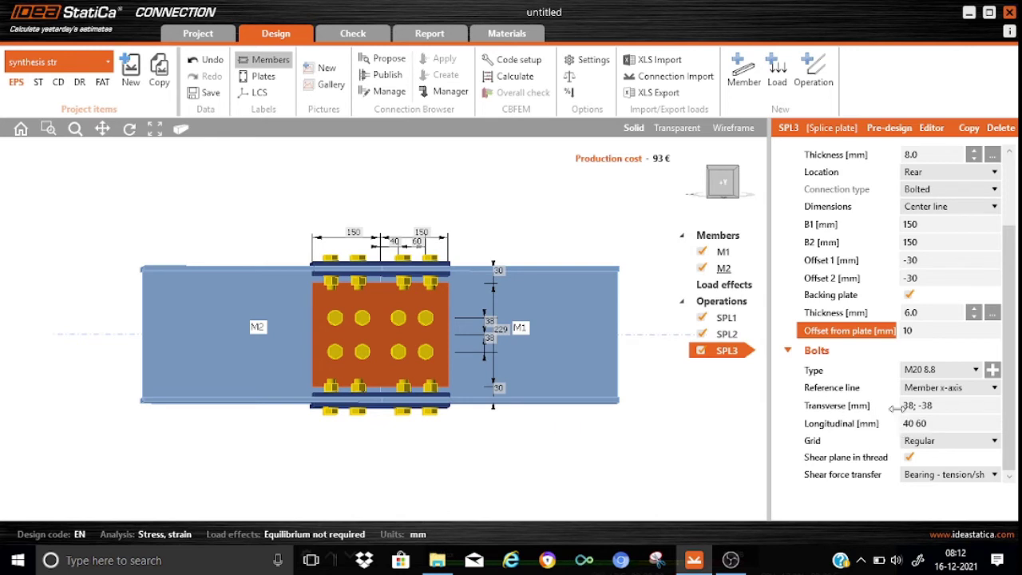
click(905, 406)
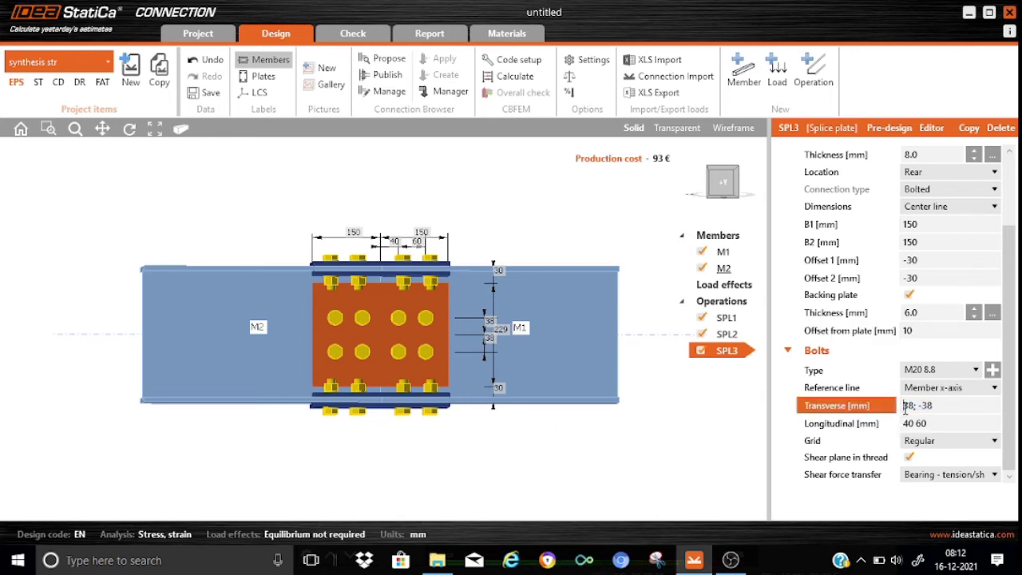
text(25 50)
key(Delete)
key(Delete)
key(Delete)
text(; )
text(-25 -)
text(59)
key(BackSpace)
text(0)
key(Delete)
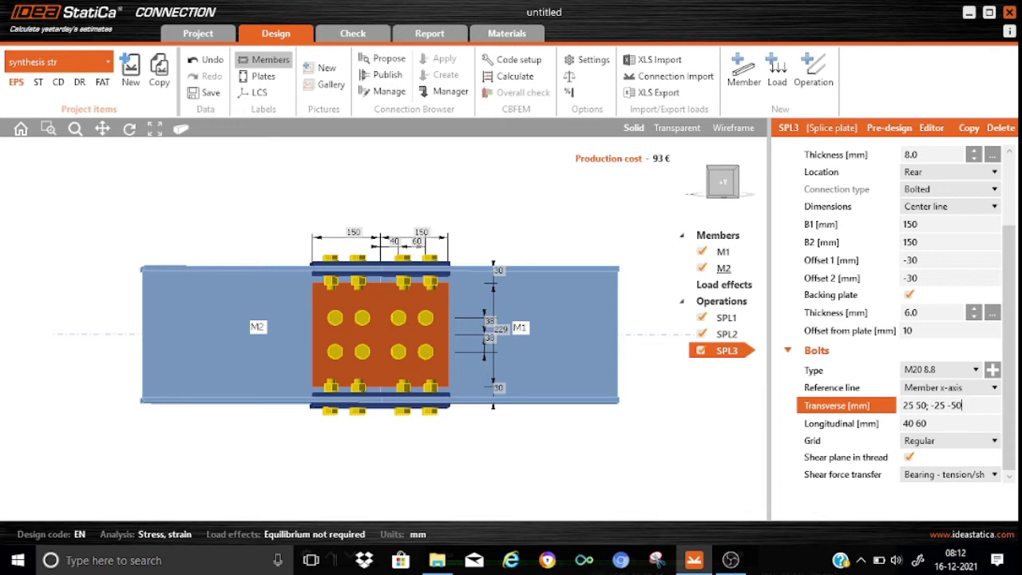
- Set the web splice bolts' longitudinal spacing to 50 60 mm
click(932, 425)
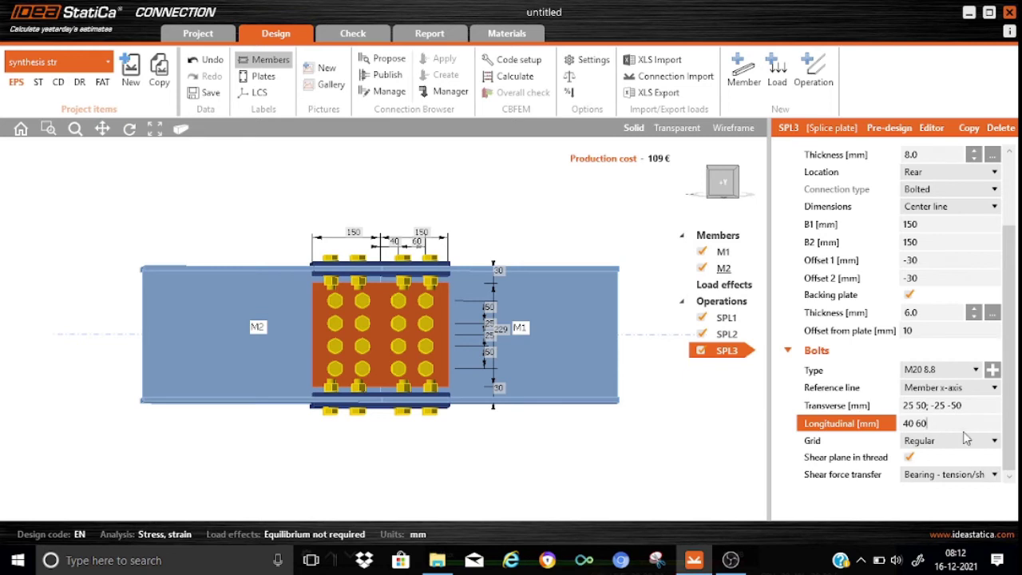
click(907, 424)
text(50)
key(Delete)
key(Delete)
key(Delete)
click(948, 406)
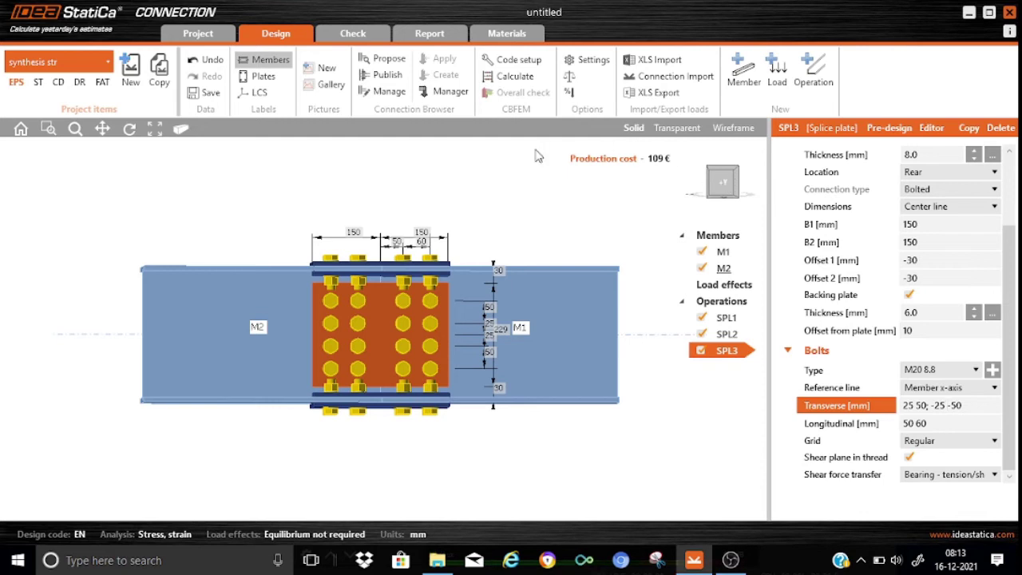
- Add a load effect at the end of member M1 with Vz of -40 kN and My of 80 kNm
click(181, 129)
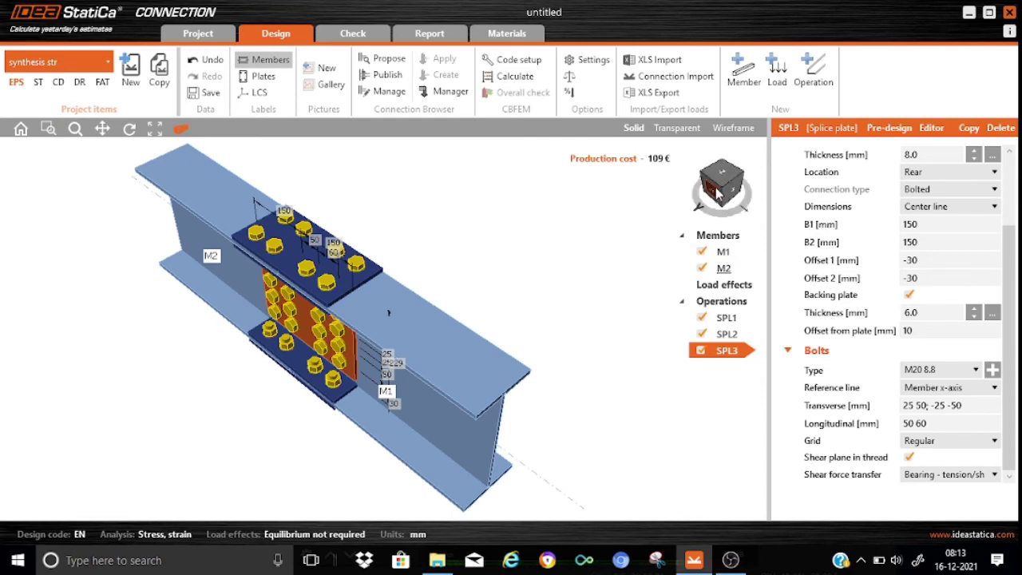
drag(716, 194, 826, 182)
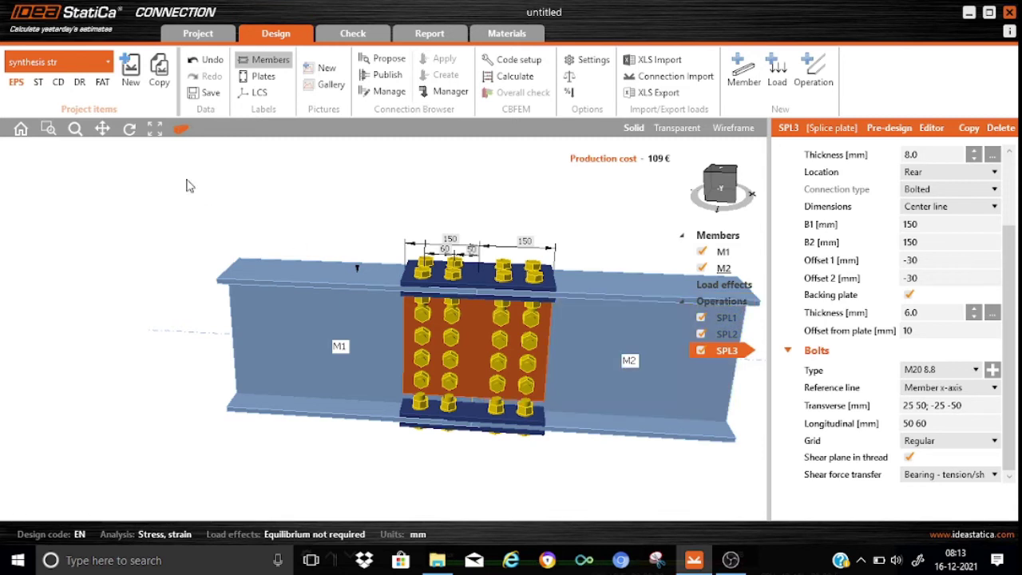
click(182, 131)
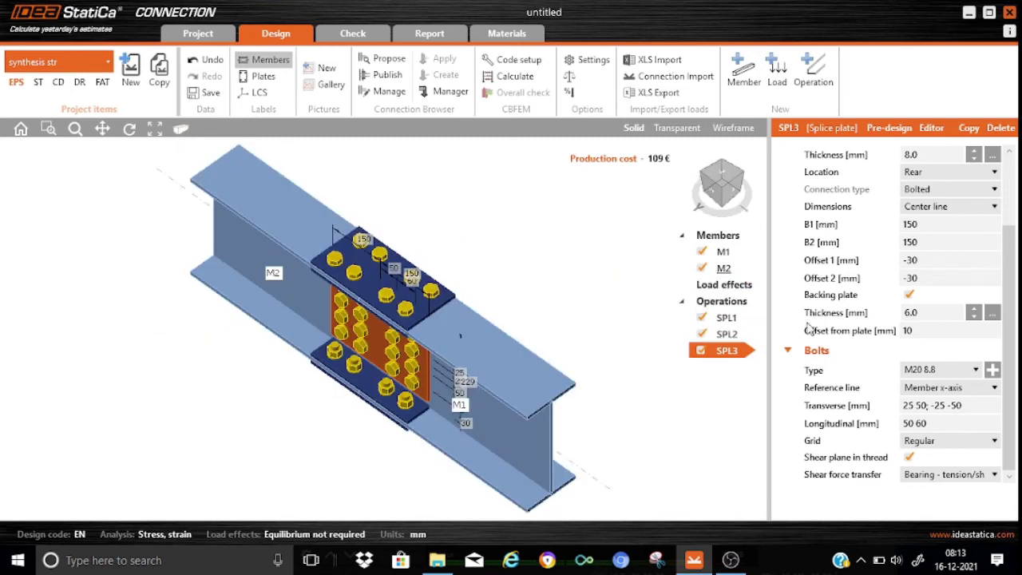
click(780, 70)
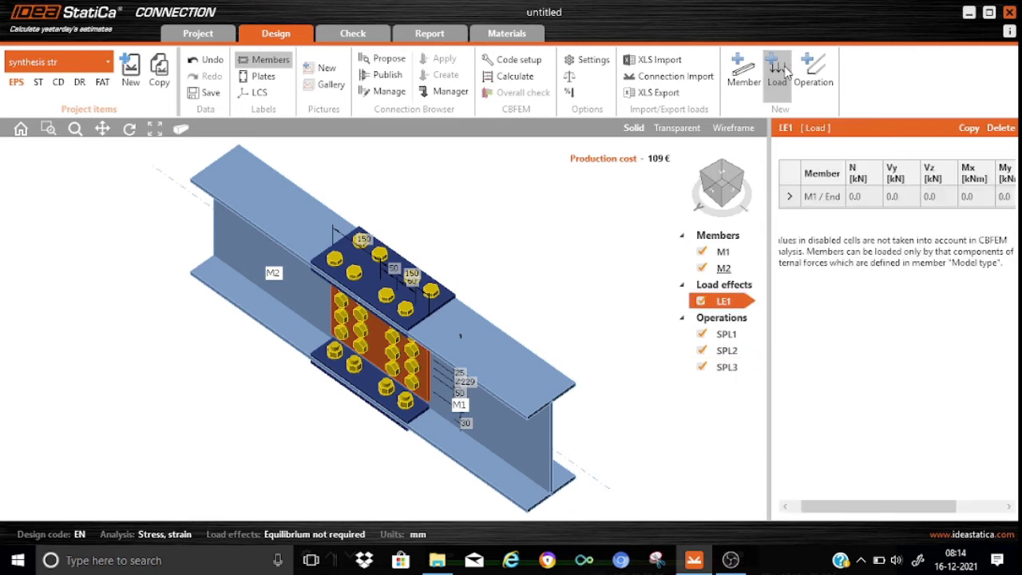
click(942, 196)
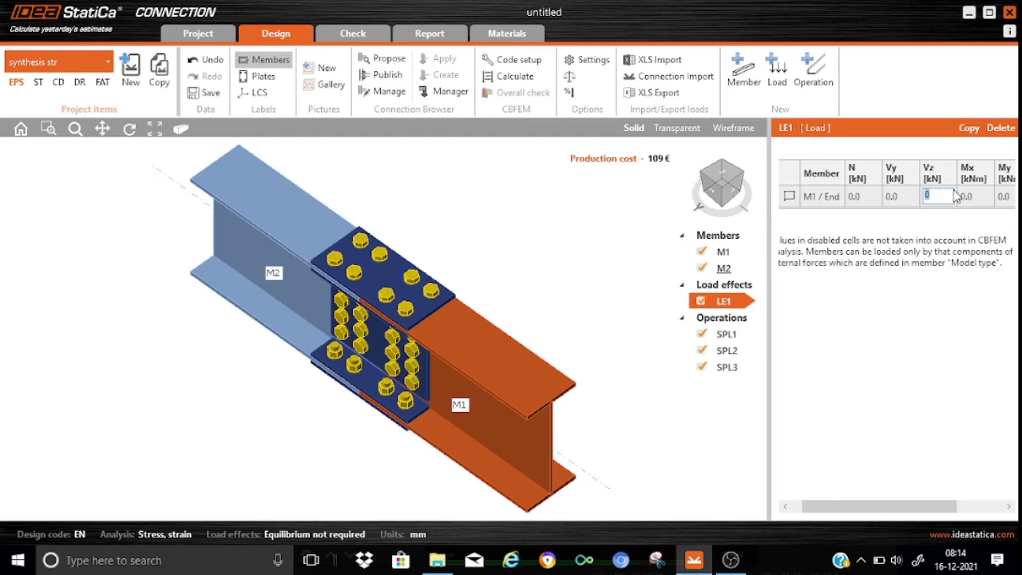
text(-40)
click(1009, 196)
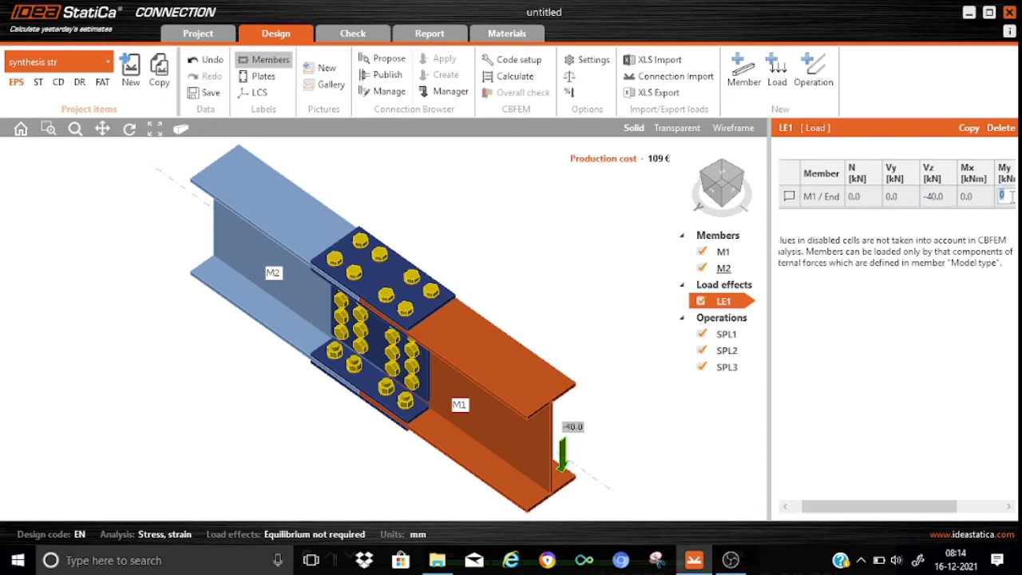
text(80)
click(983, 197)
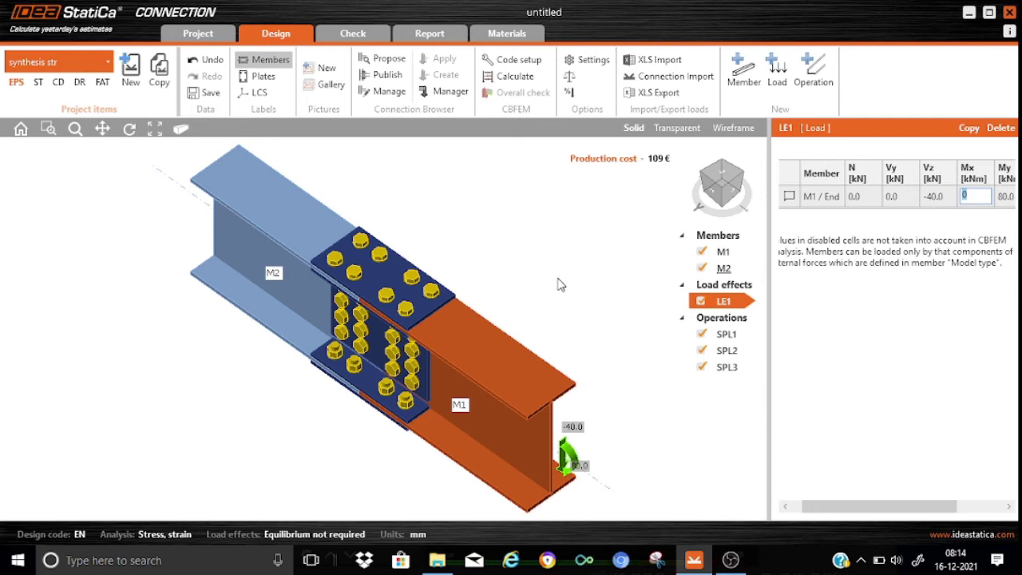
- Calculate the connection and inspect the shear utilisation of the first two bolts in the bolt check
click(515, 77)
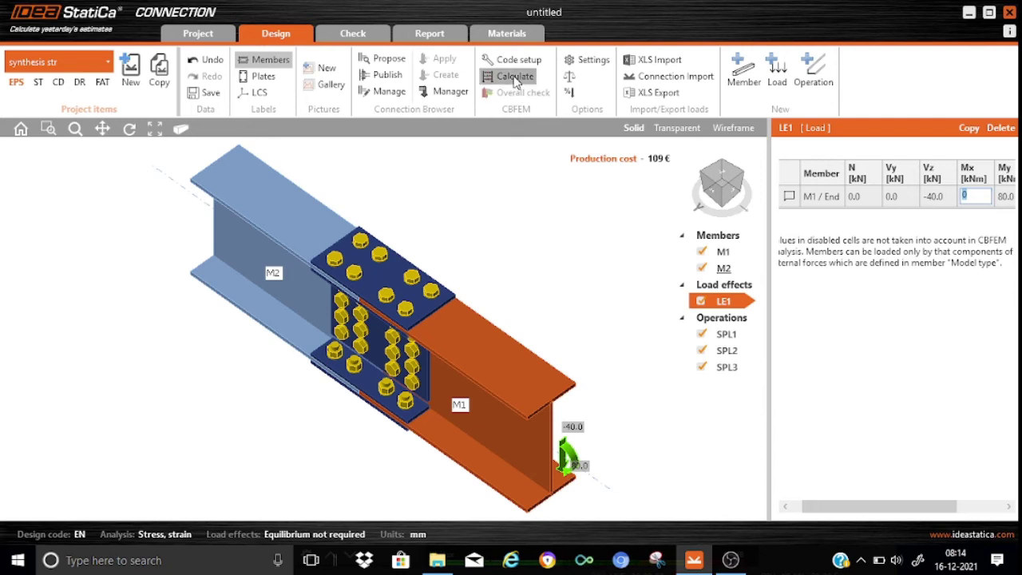
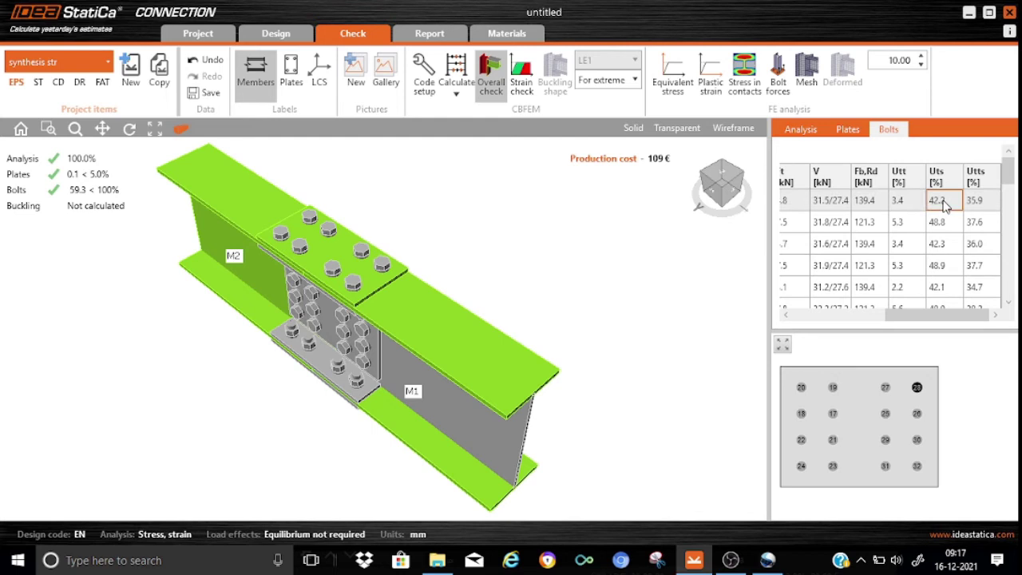
click(944, 222)
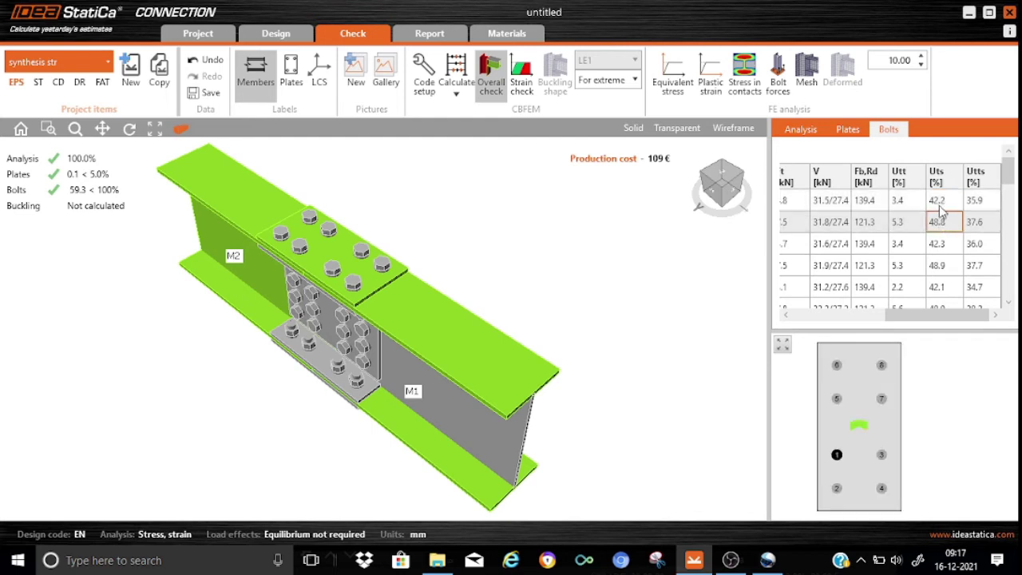
click(942, 203)
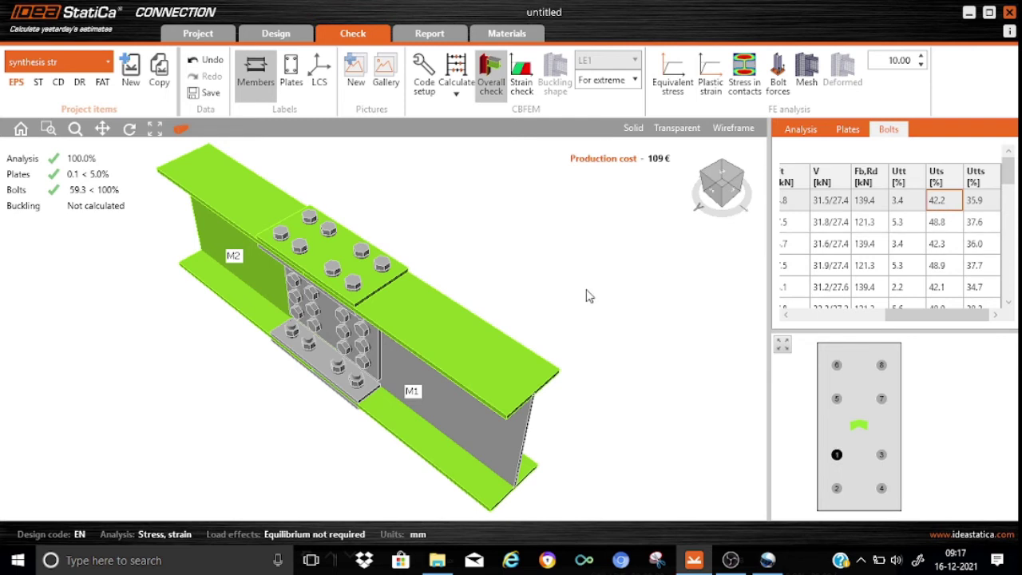
- Duplicate the synthesis str project item and return to the design view of the copy
click(159, 70)
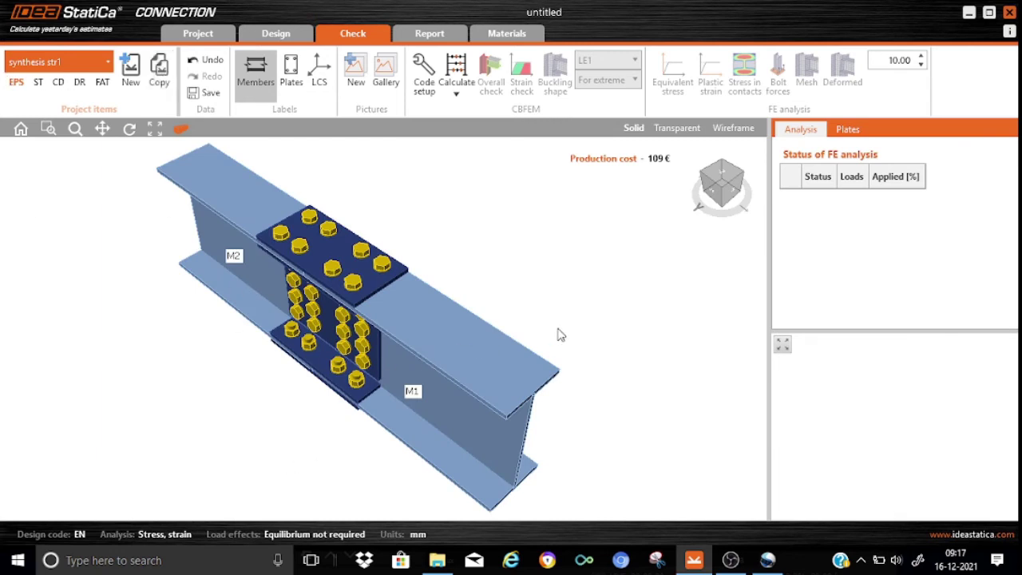
click(283, 35)
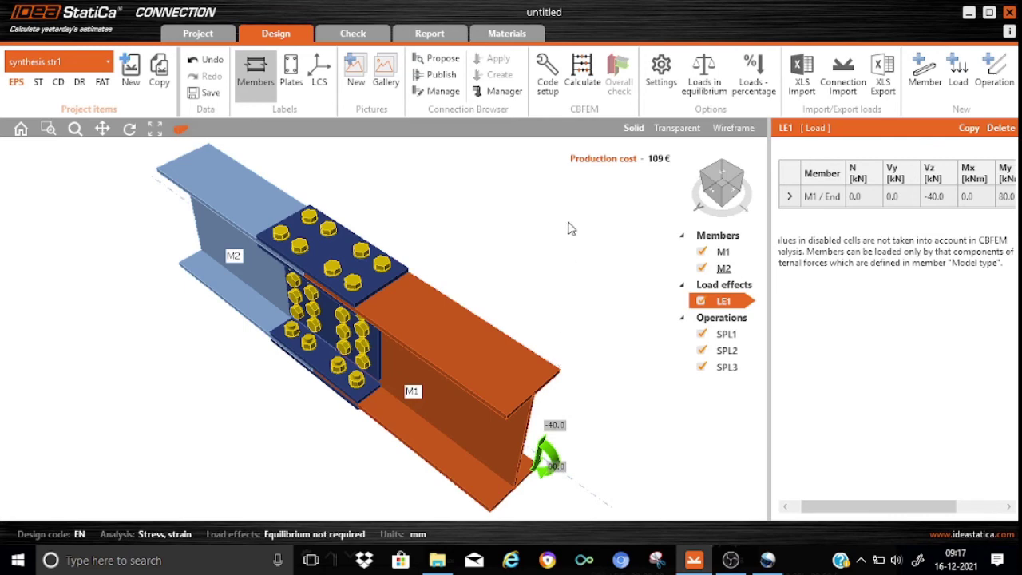
click(724, 187)
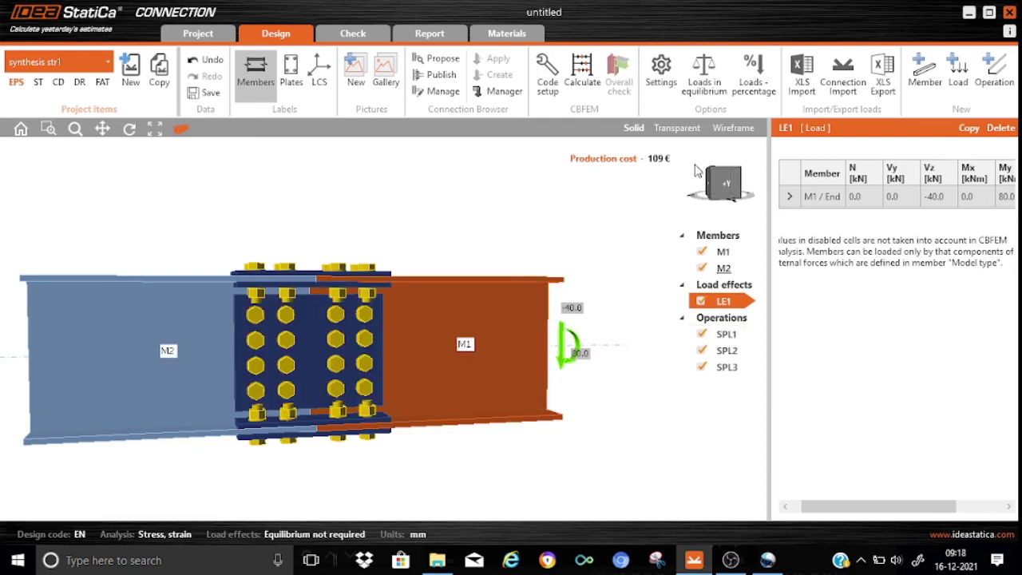
click(737, 177)
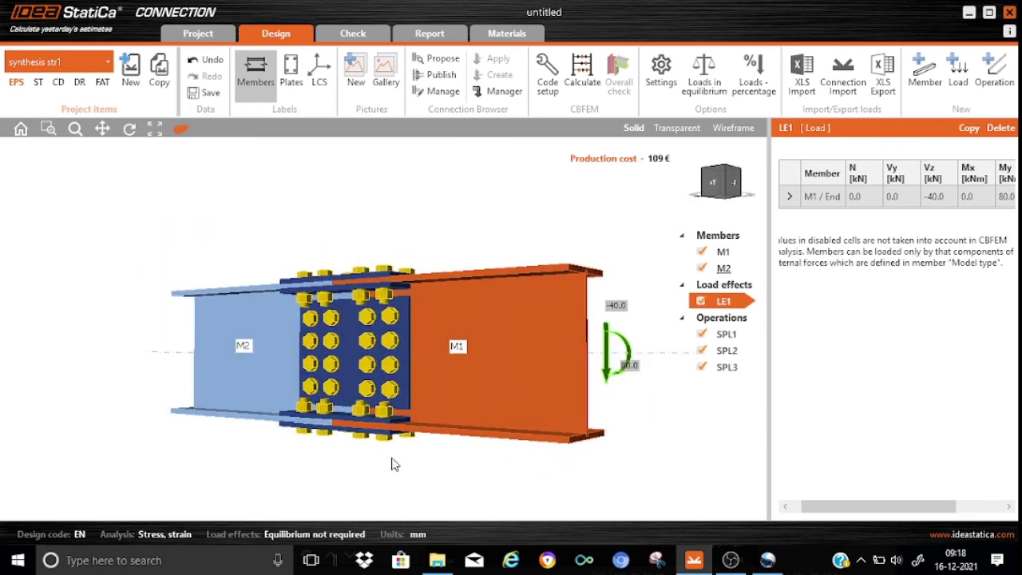
- Remove the backing plates from the top flange and bottom flange splice plates
click(725, 339)
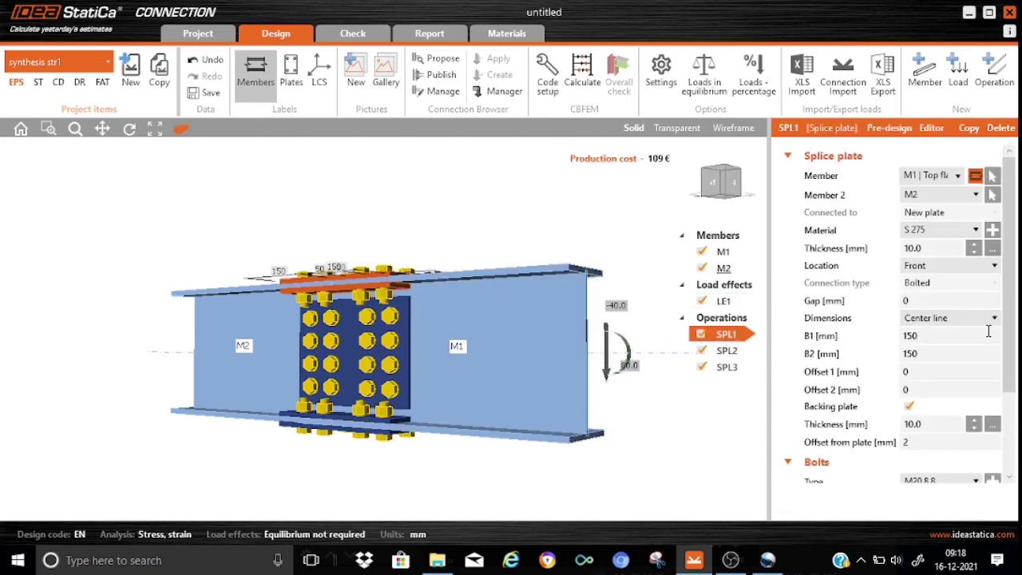
click(908, 407)
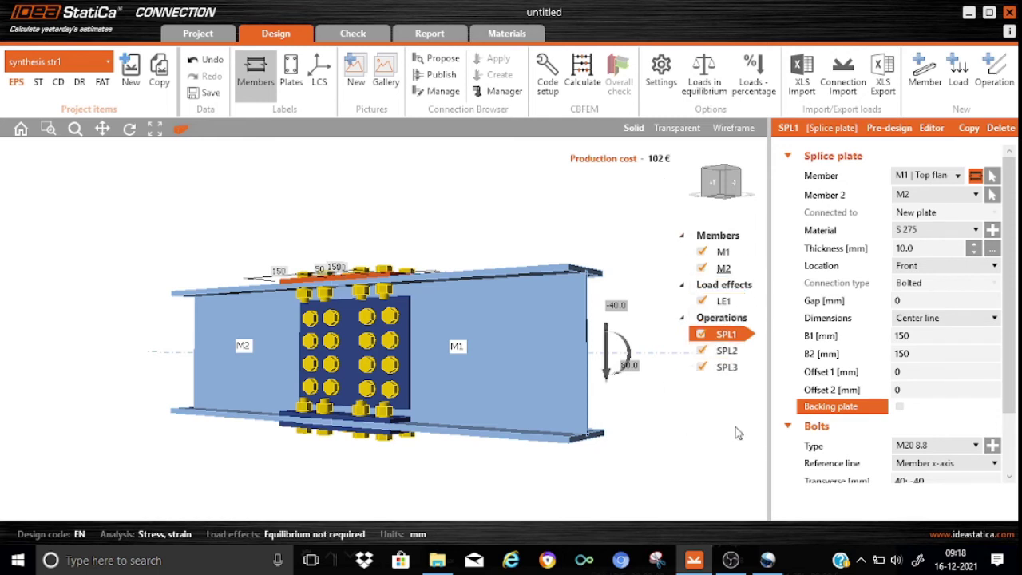
click(736, 358)
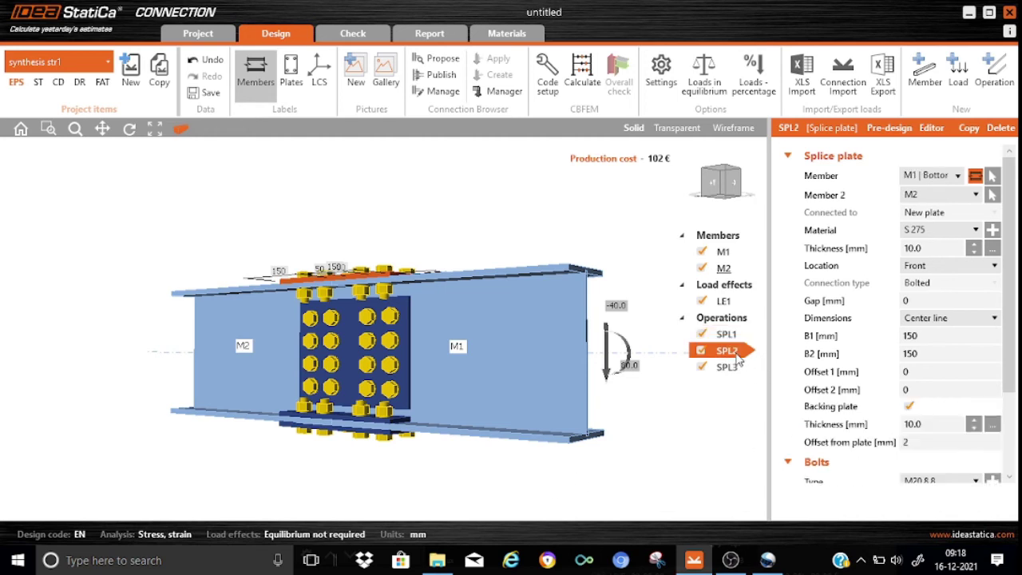
click(909, 406)
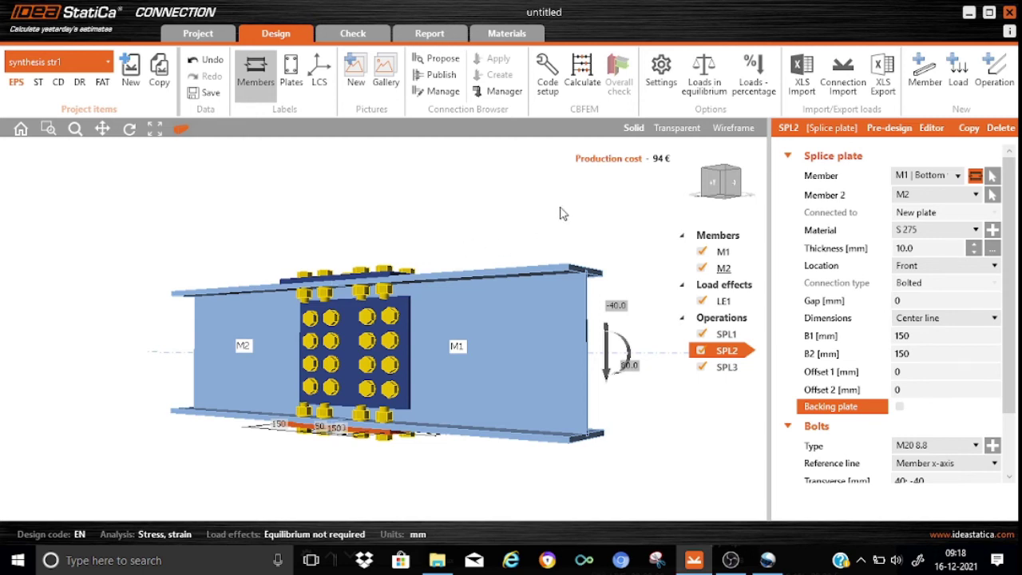
- Set the web splice plate's B1 and B2 dimensions to 100 mm each
click(726, 369)
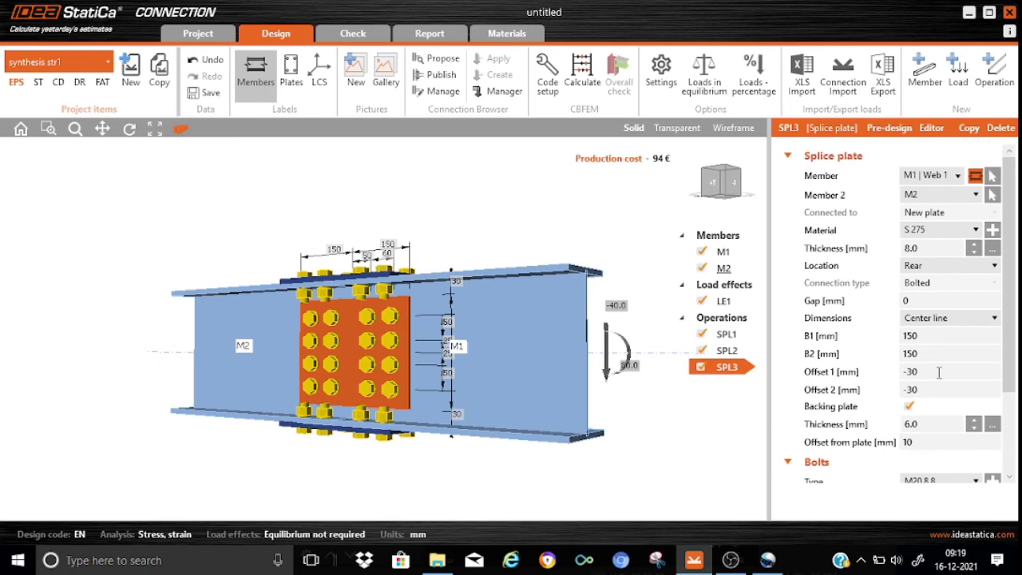
click(923, 336)
key(BackSpace)
key(BackSpace)
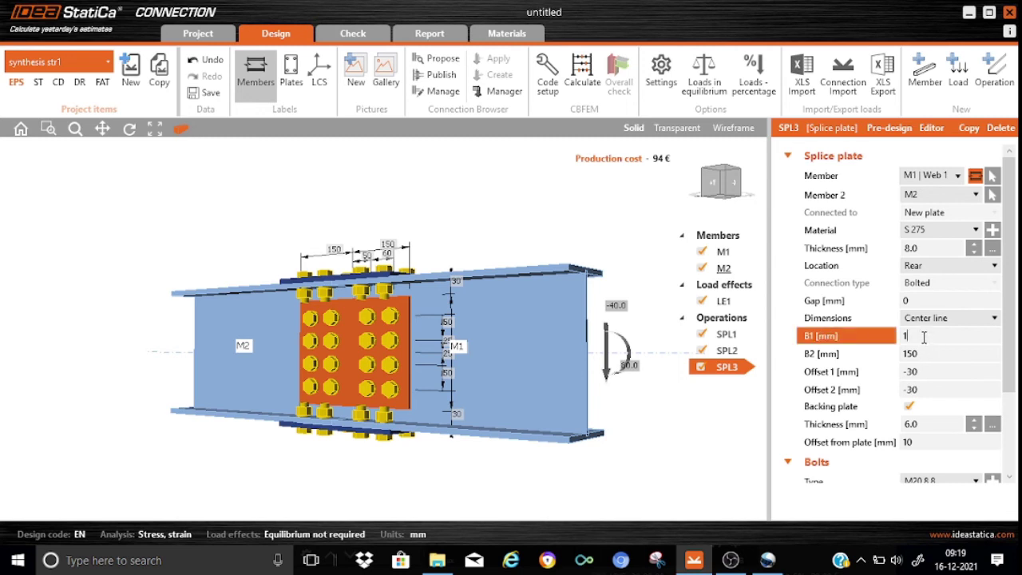
text(100)
click(922, 353)
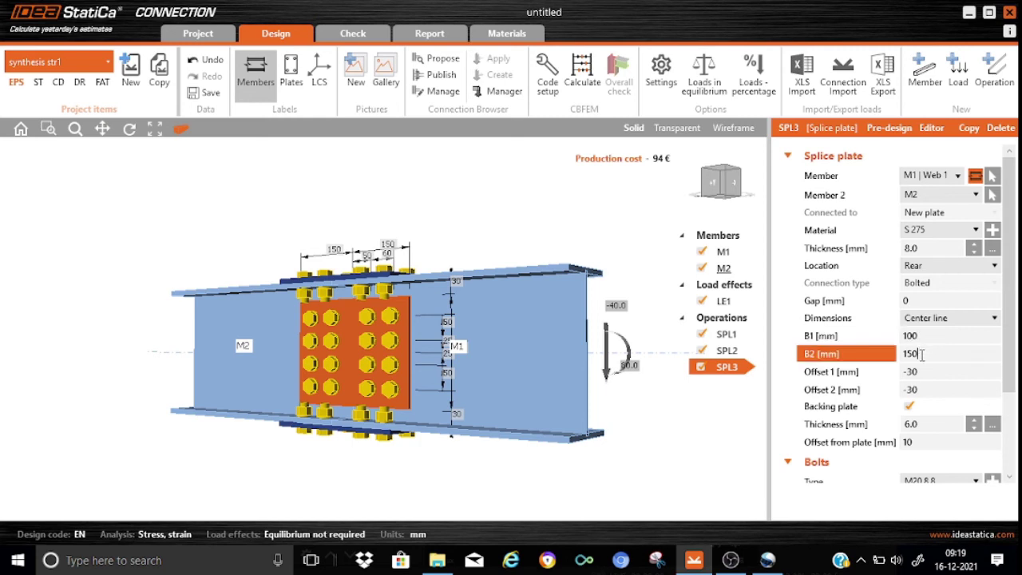
key(BackSpace)
key(BackSpace)
text(00)
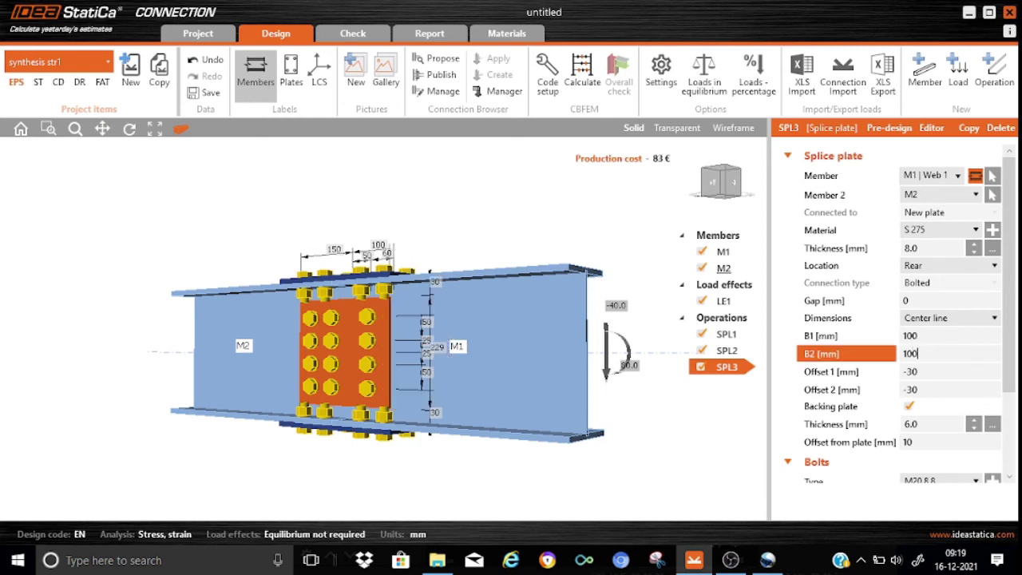
click(933, 375)
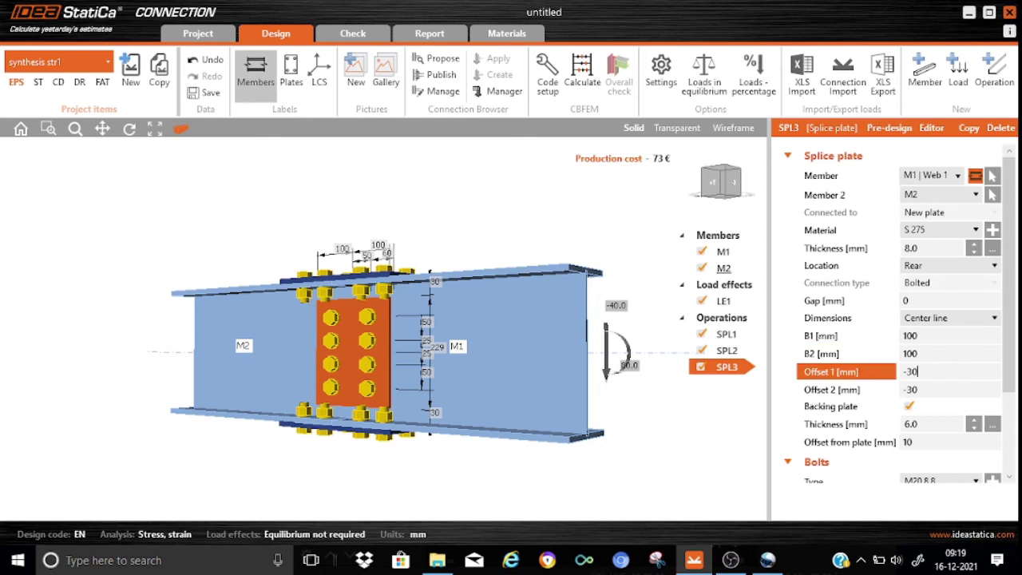
- Reduce the web splice bolts' longitudinal spacing to a single 50 mm value
click(1009, 476)
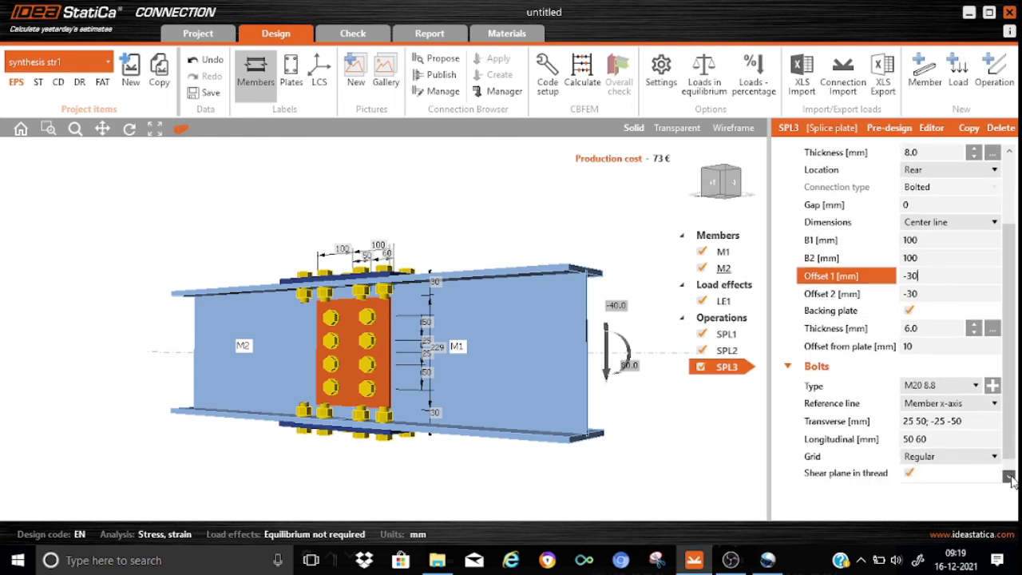
click(1010, 477)
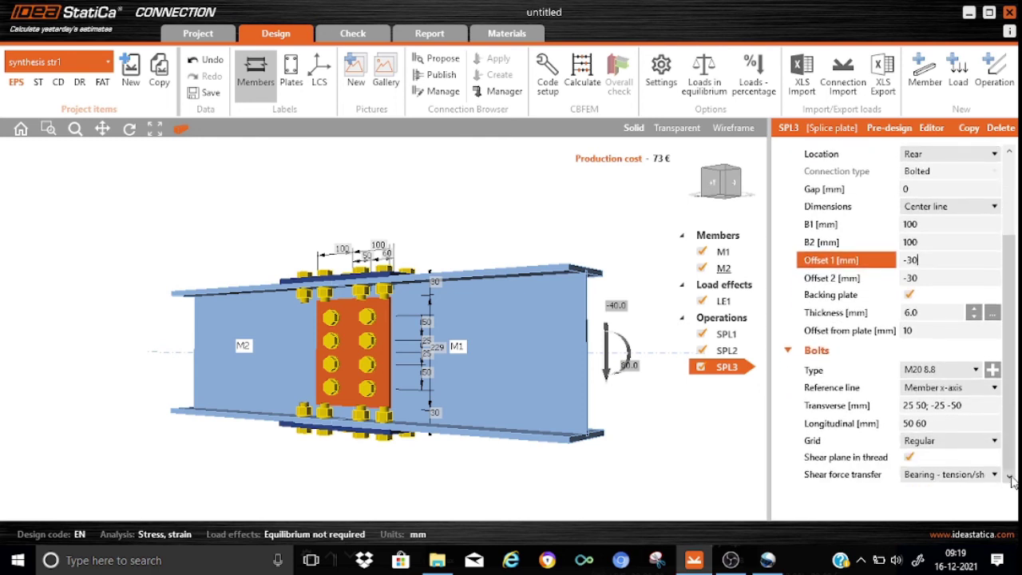
click(944, 423)
key(BackSpace)
key(BackSpace)
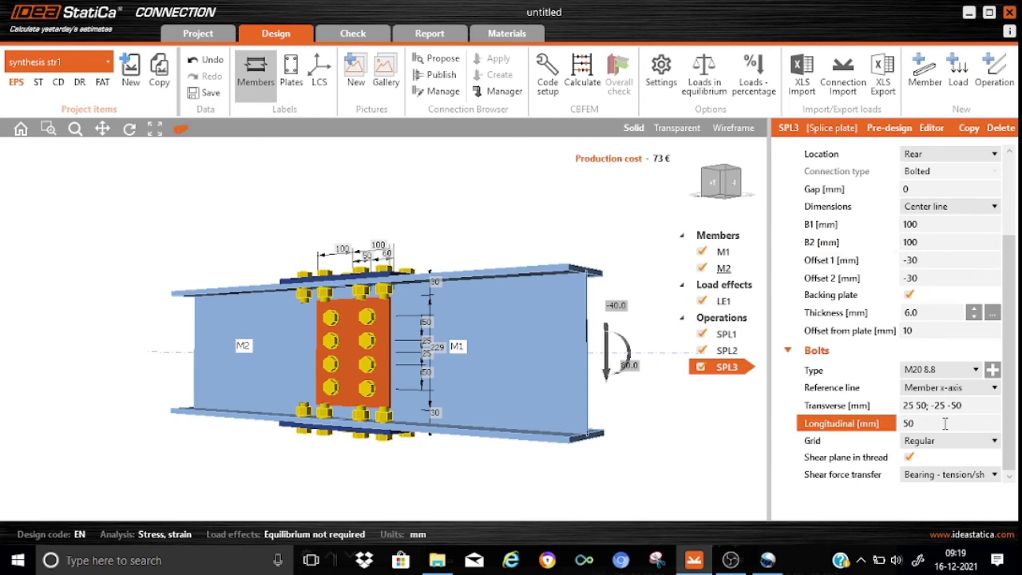
click(978, 406)
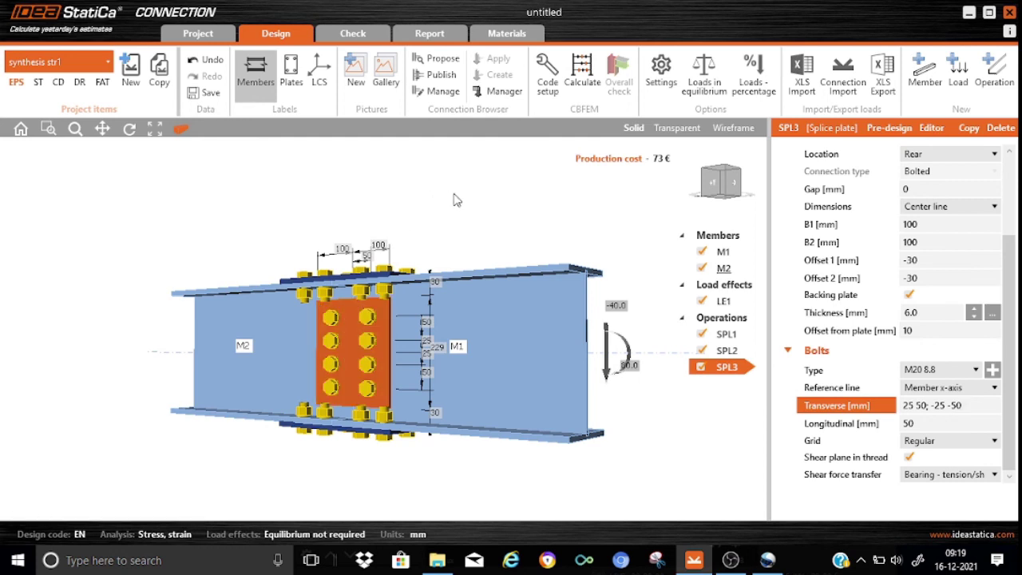
- Calculate the modified connection and inspect the bolt check's shear utilisation for bolts 22 and 1
click(579, 70)
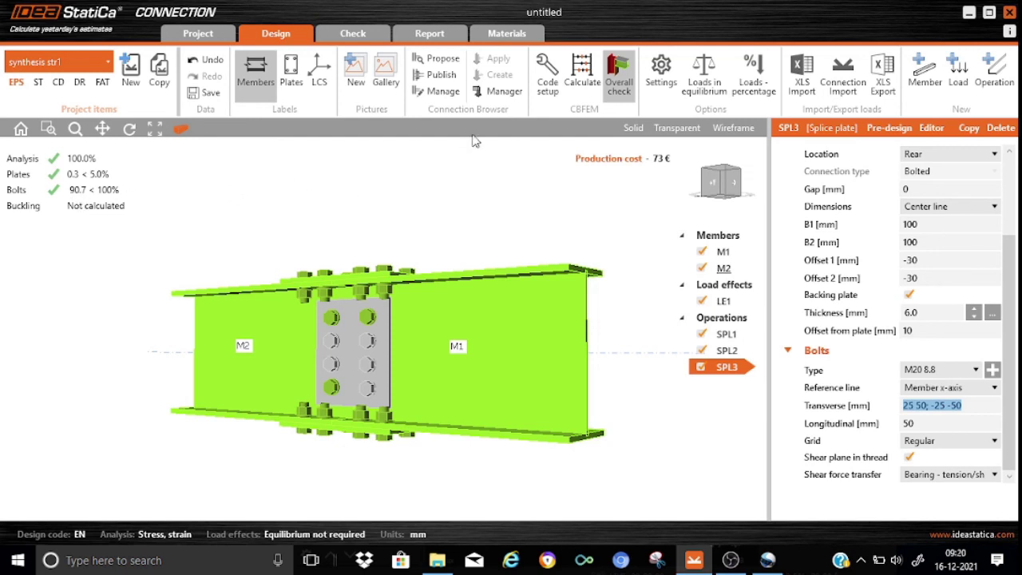
click(335, 38)
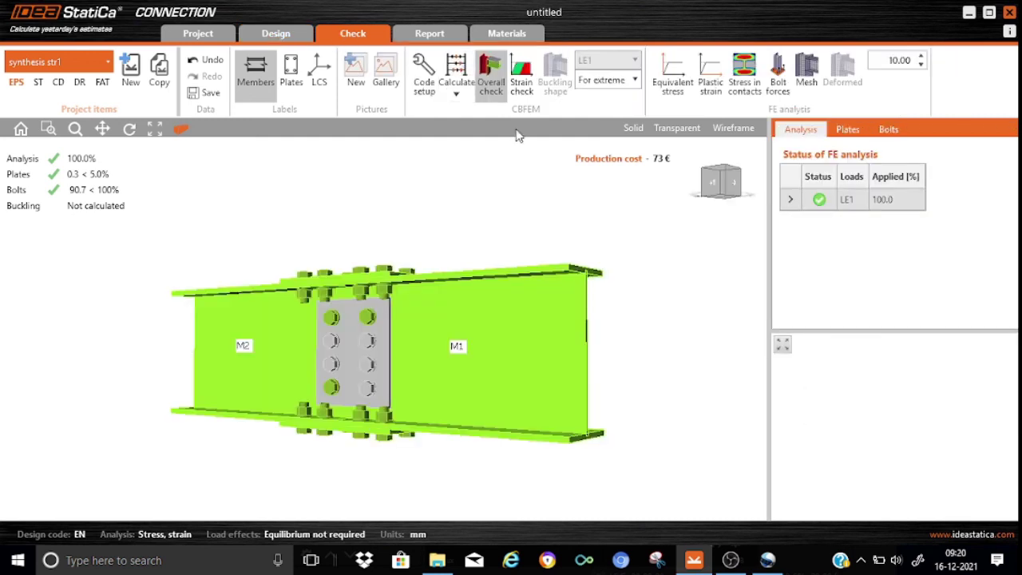
click(890, 130)
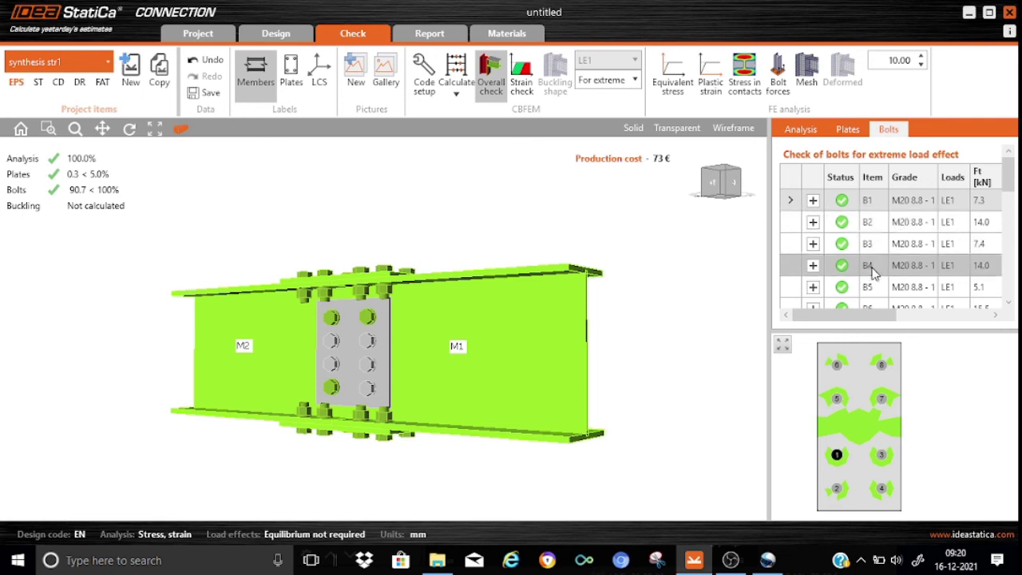
drag(861, 317, 951, 317)
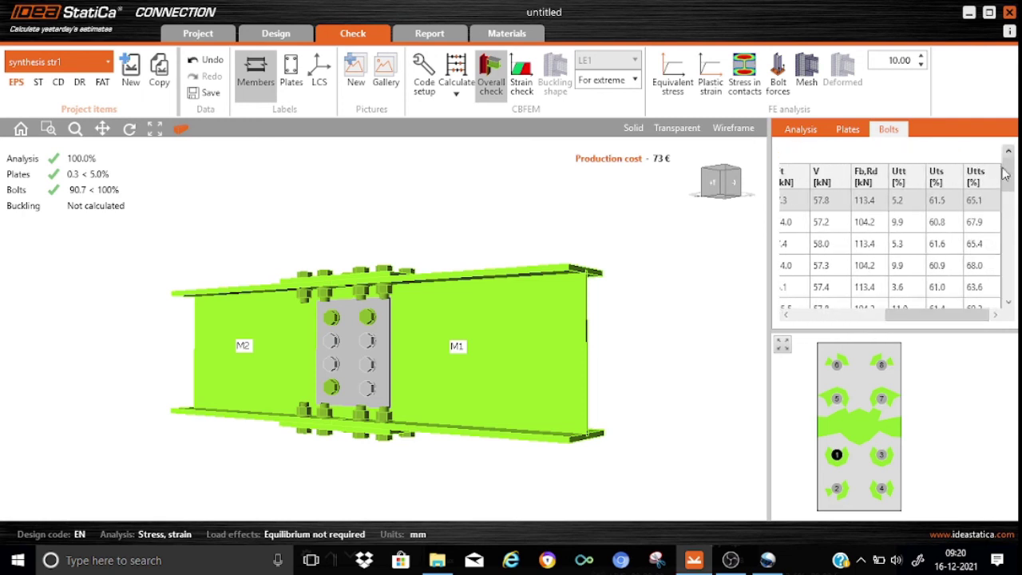
drag(1013, 178, 1015, 263)
click(939, 236)
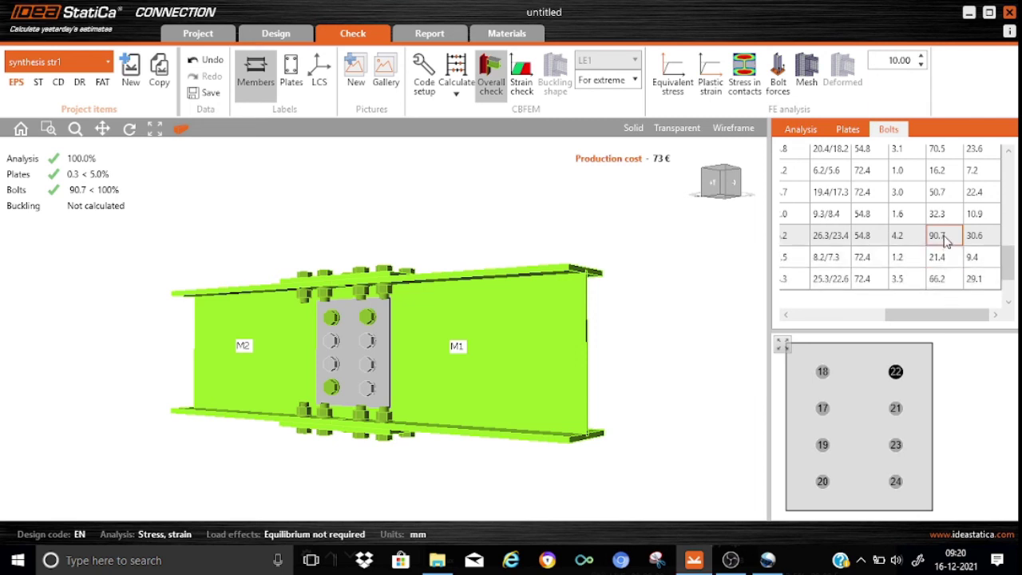
drag(1006, 272, 1006, 187)
click(950, 200)
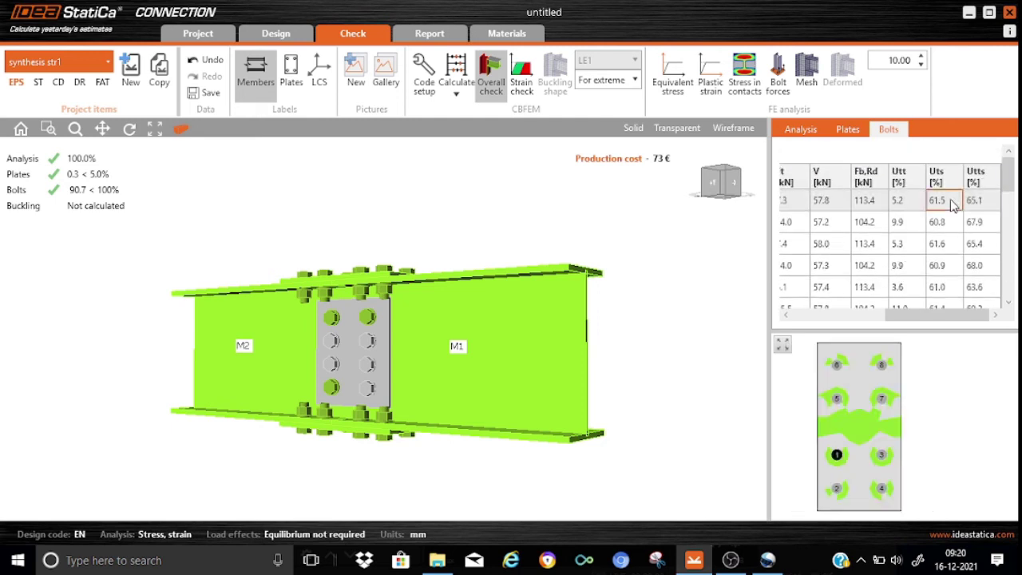